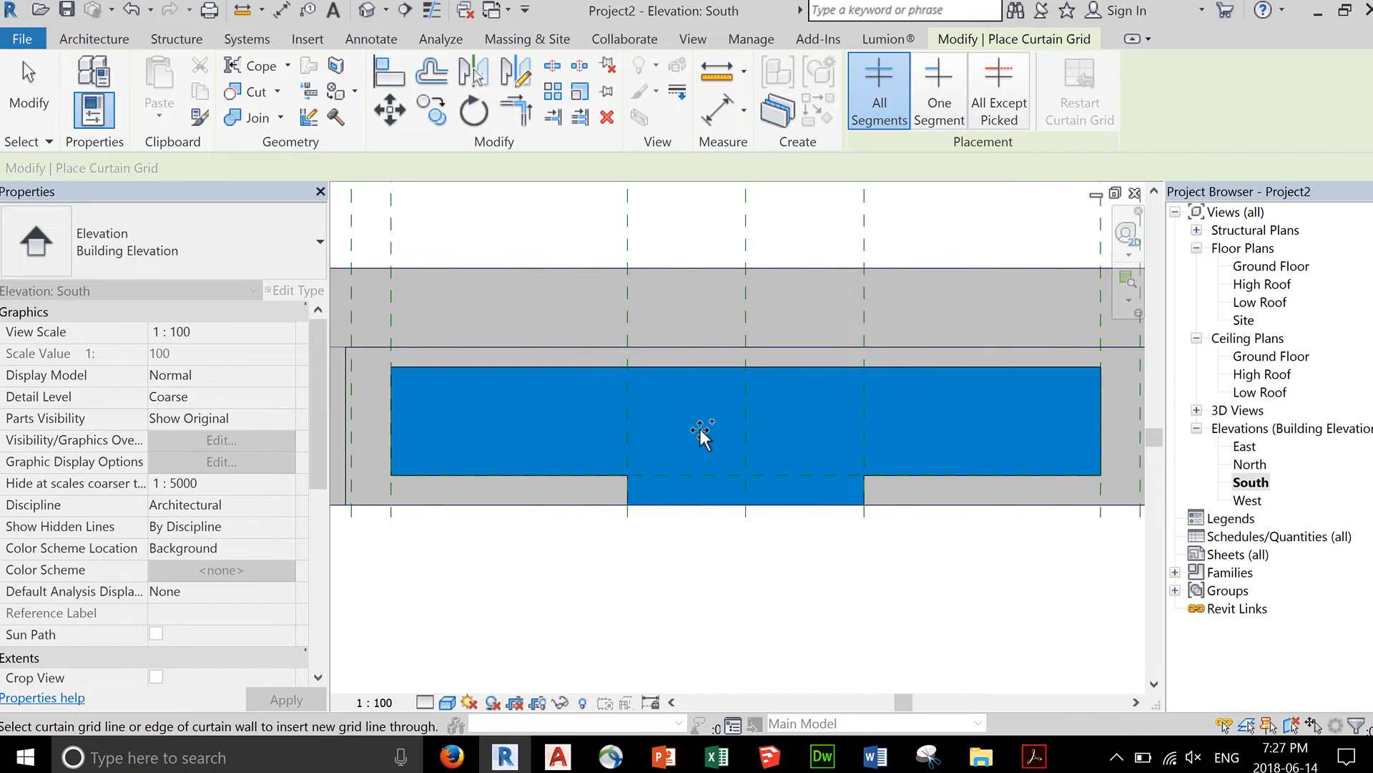
- Place vertical curtain grid lines at the wall's centre, about 1400 mm left and 1600 mm right of it, plus three about 1644 mm apart toward the right end
left_click(749, 366)
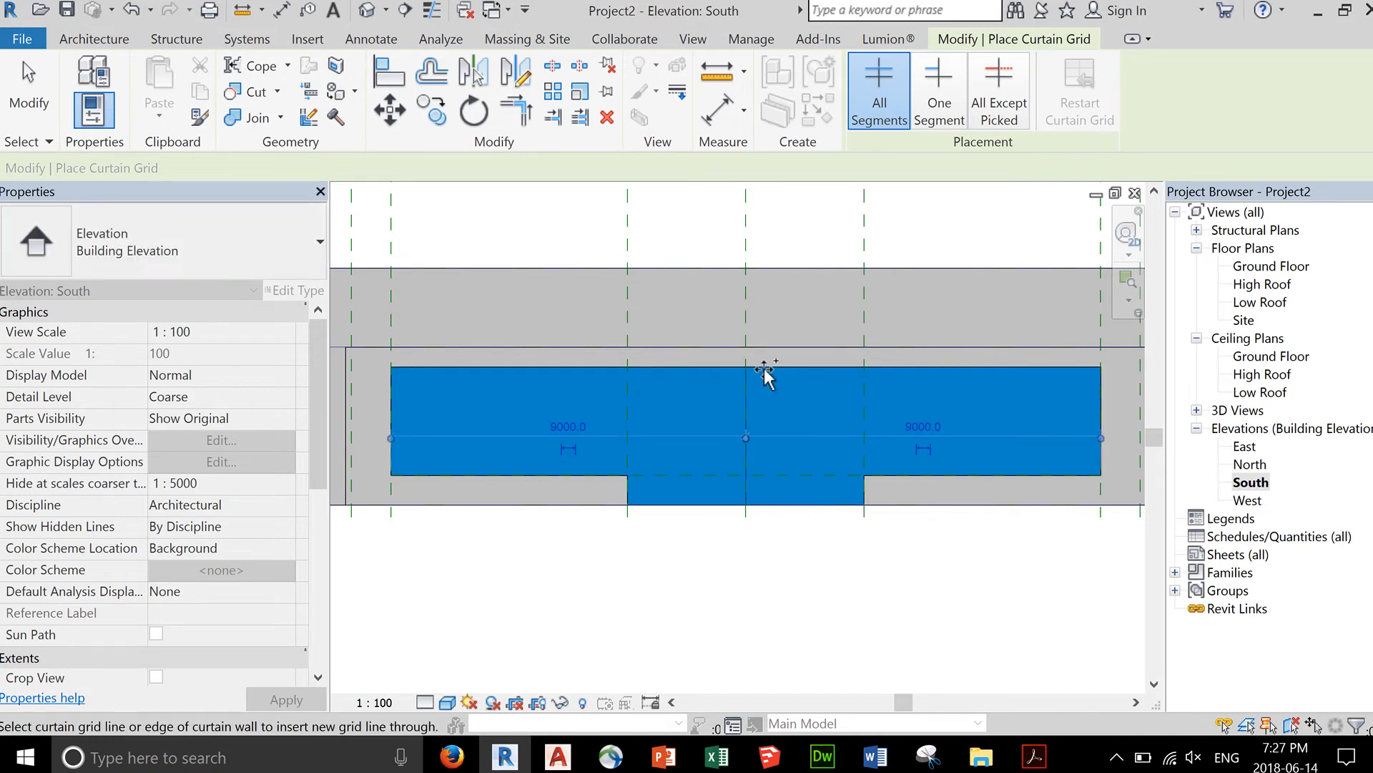
left_click(691, 369)
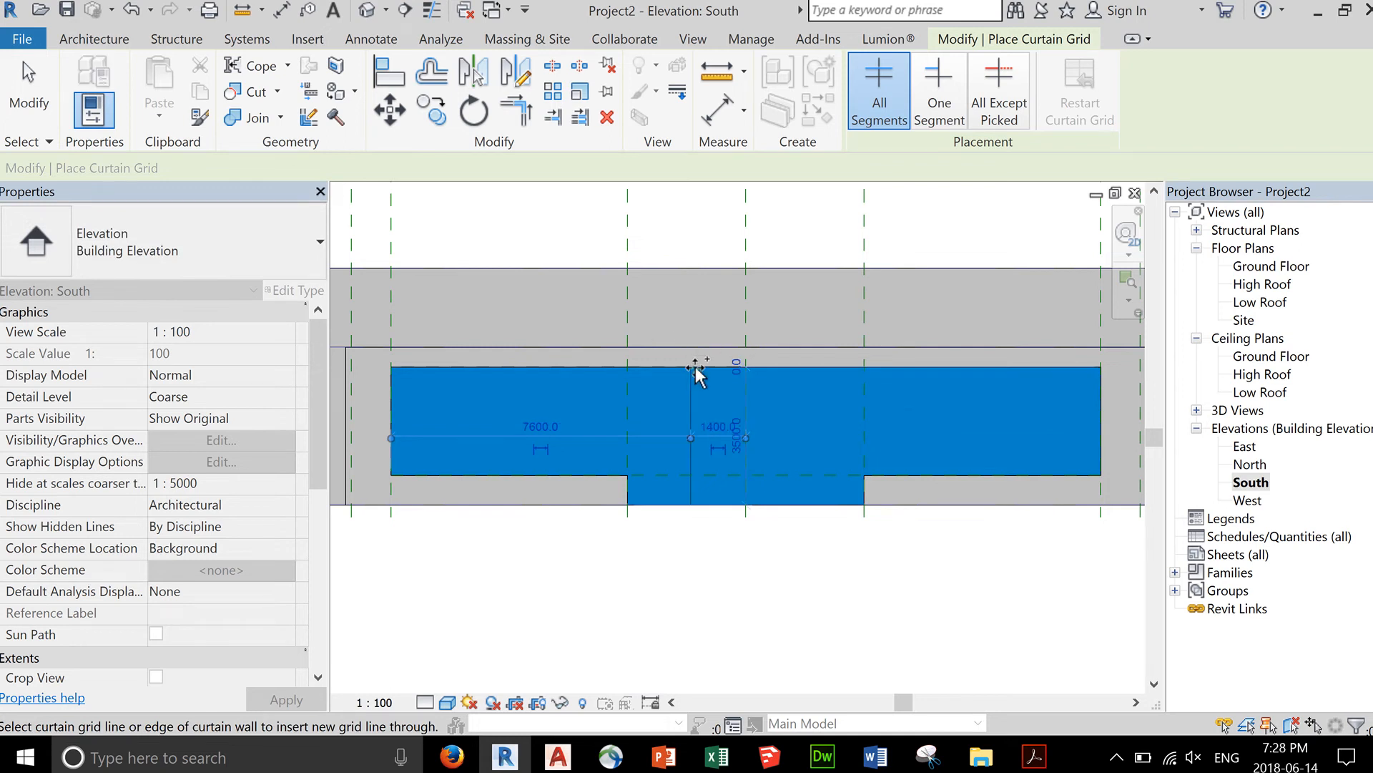
left_click(812, 375)
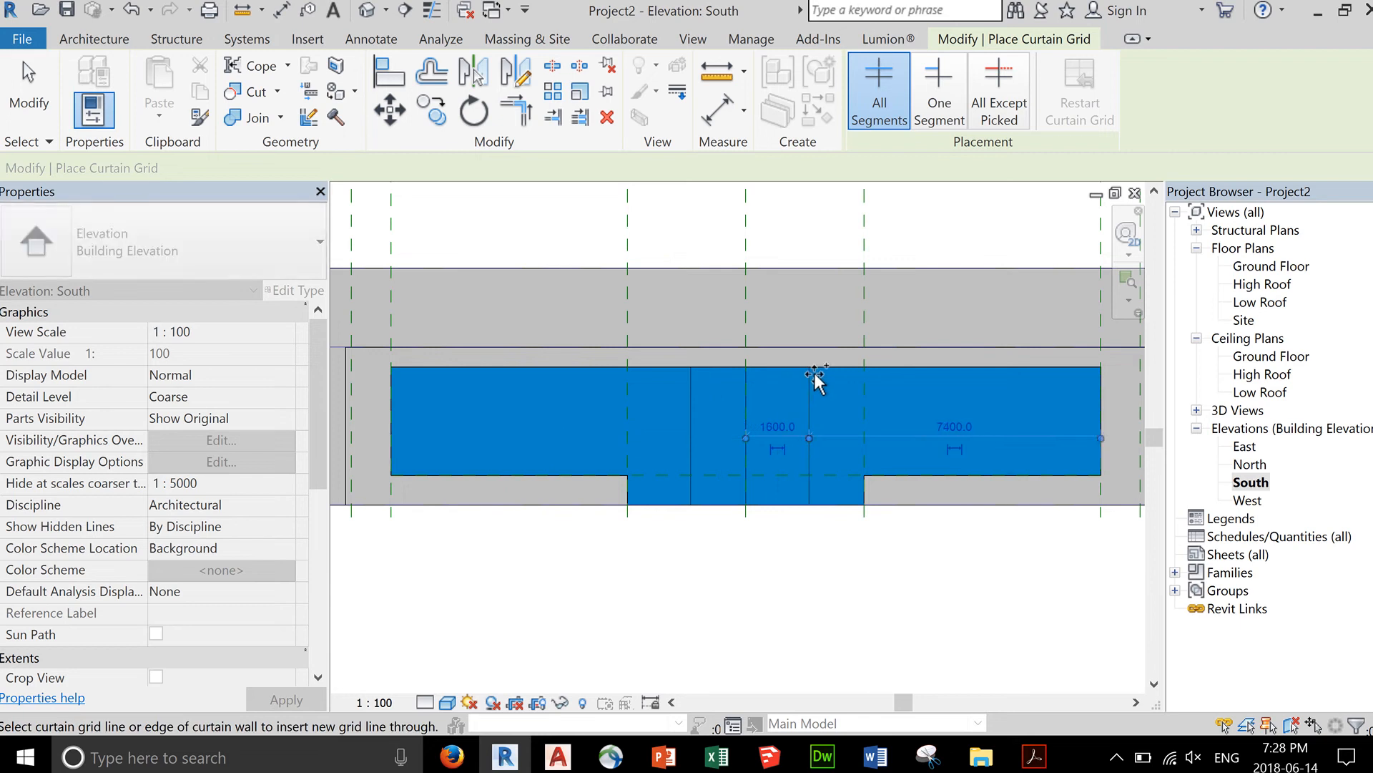
left_click(918, 375)
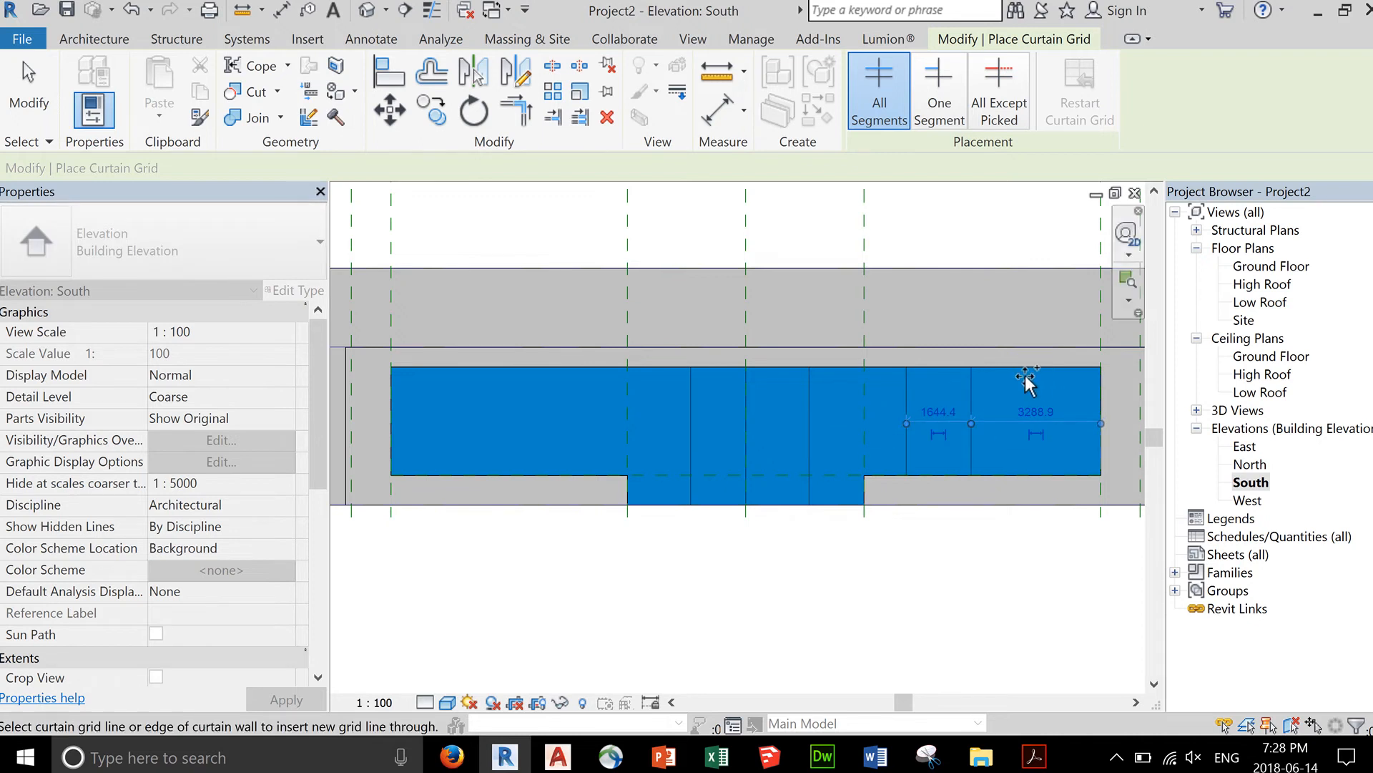
left_click(1049, 381)
left_click(1051, 375)
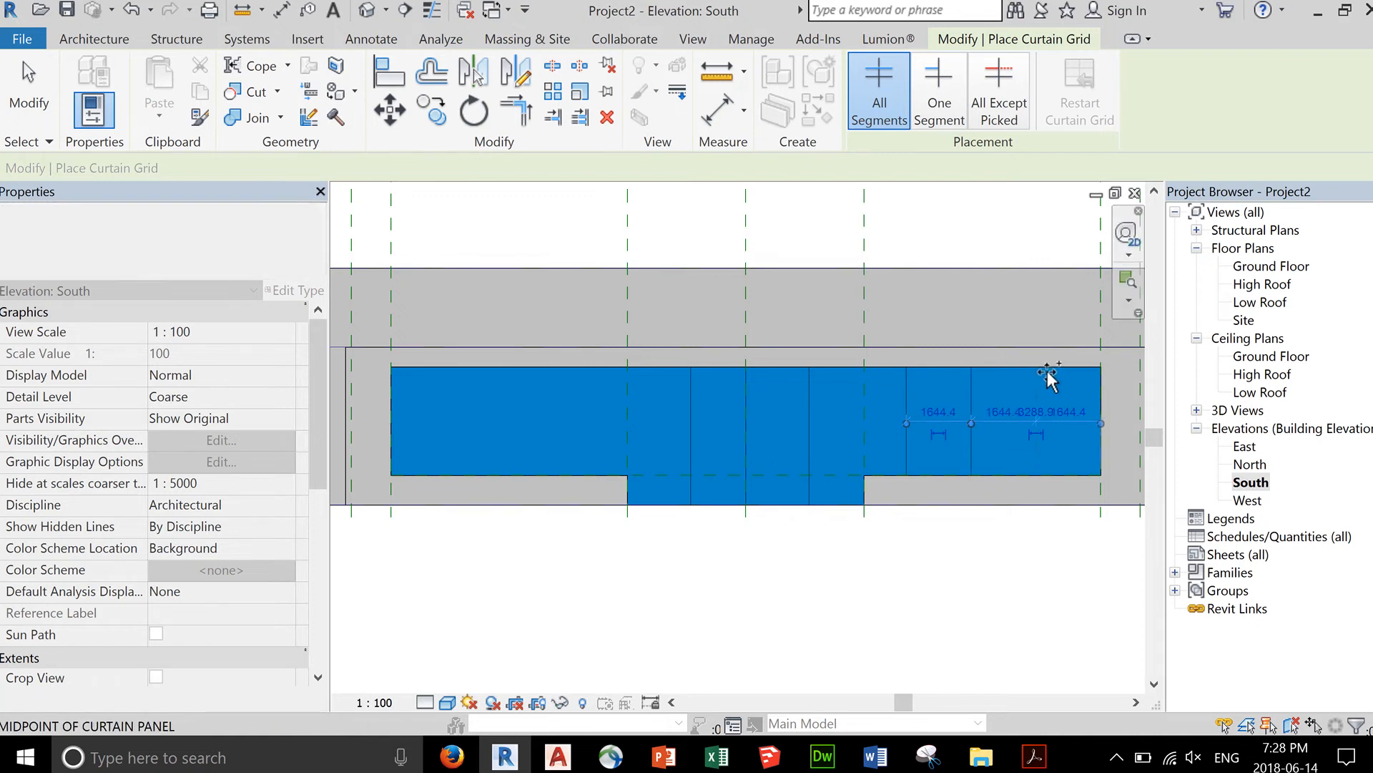
- Add four vertical curtain grid lines about 1267 mm apart between the left end of the curtain wall and its central bay
left_click(574, 373)
left_click(582, 375)
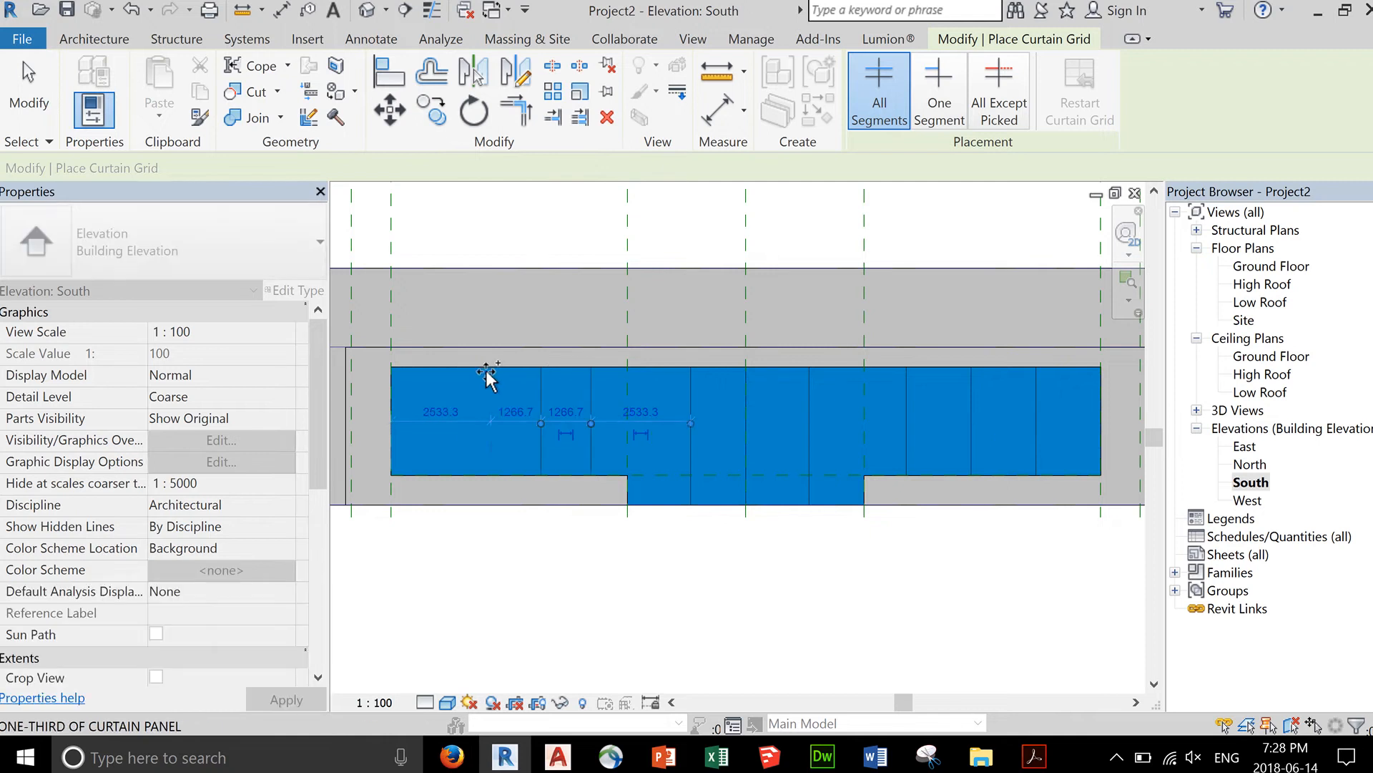
left_click(486, 375)
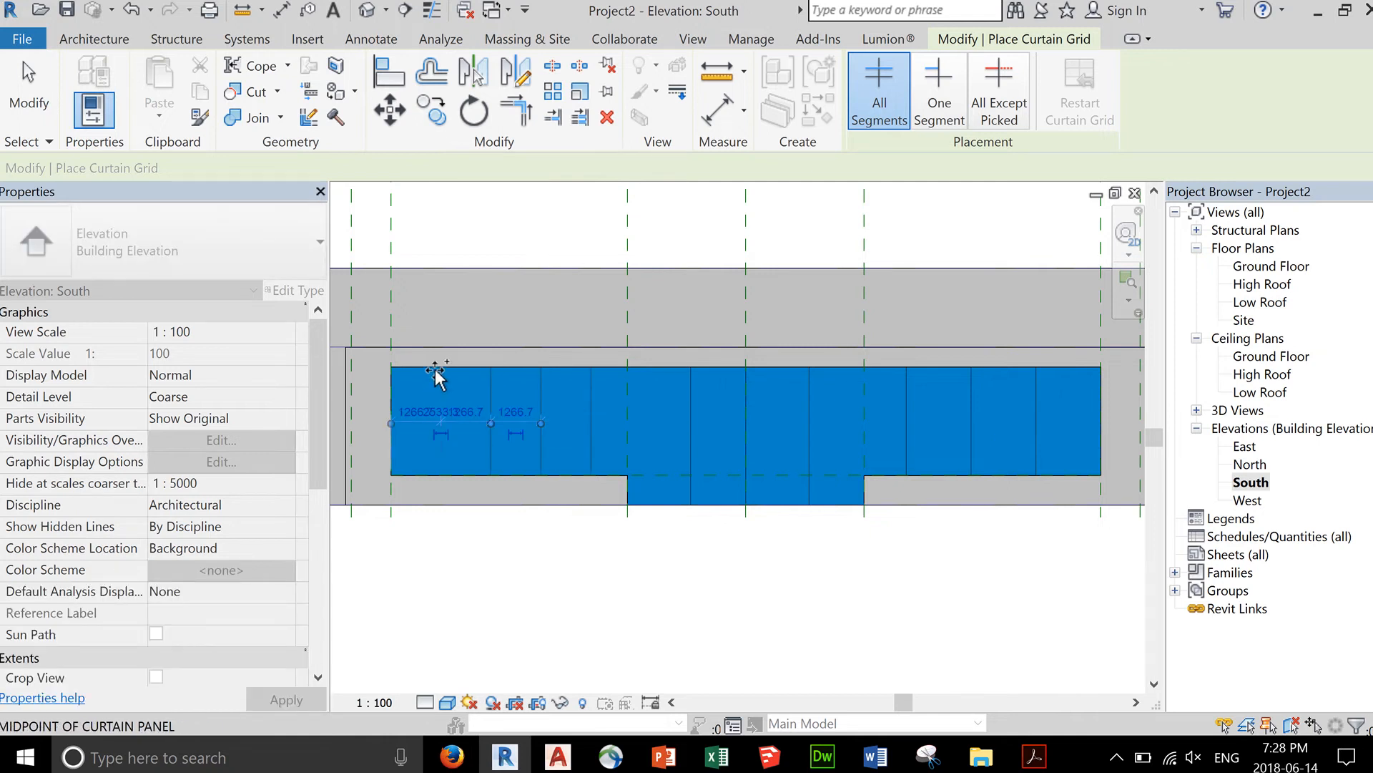
left_click(435, 372)
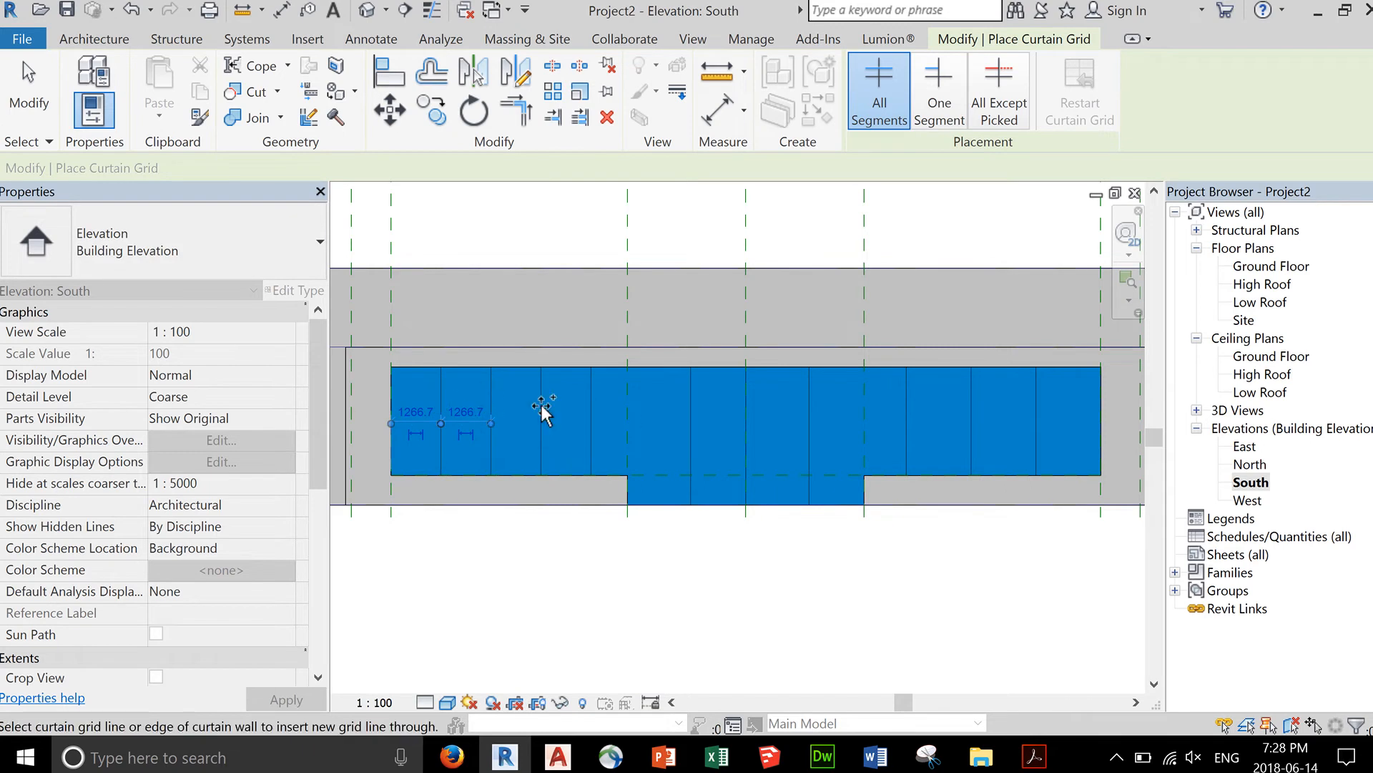
- Add two horizontal grid lines spaced about 917 mm down from the top, plus a vertical one about 822 mm beyond the line right of centre
left_click(391, 403)
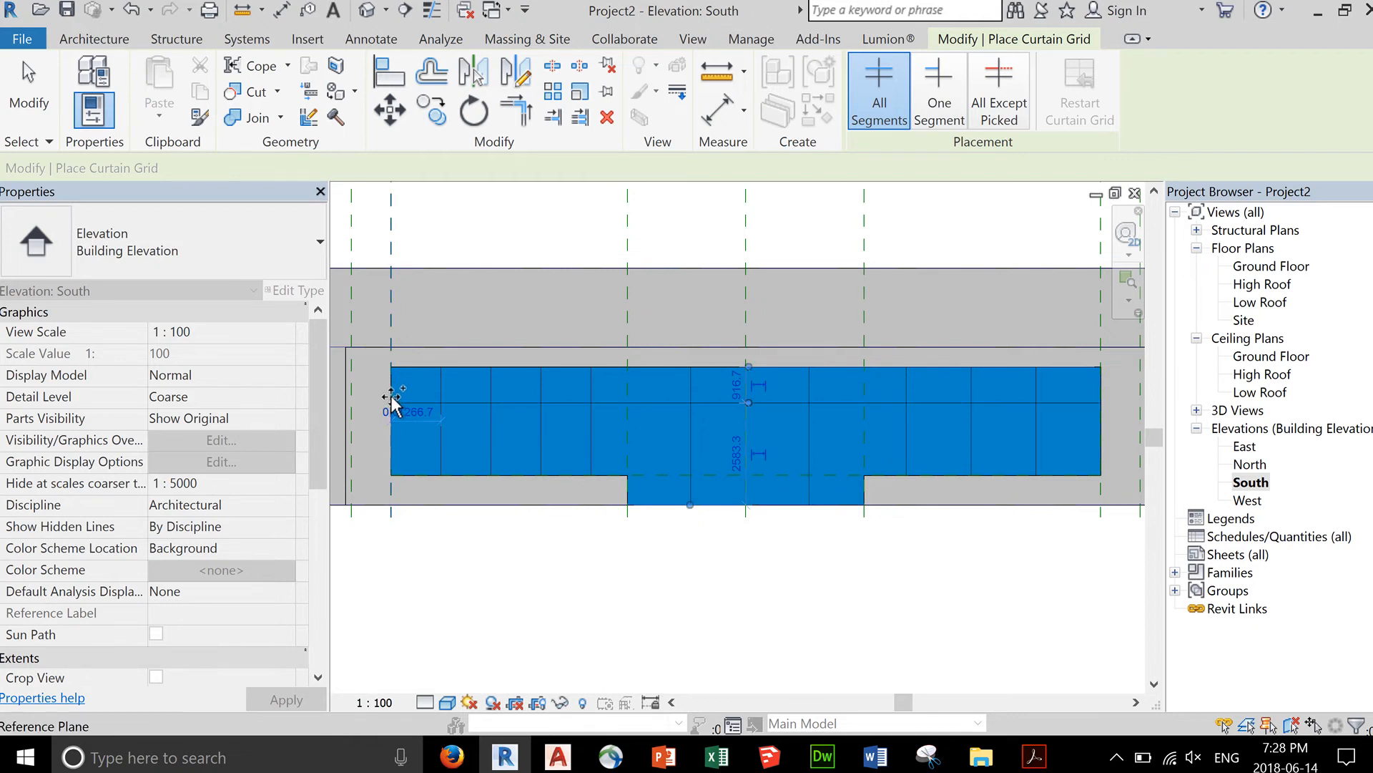
left_click(391, 439)
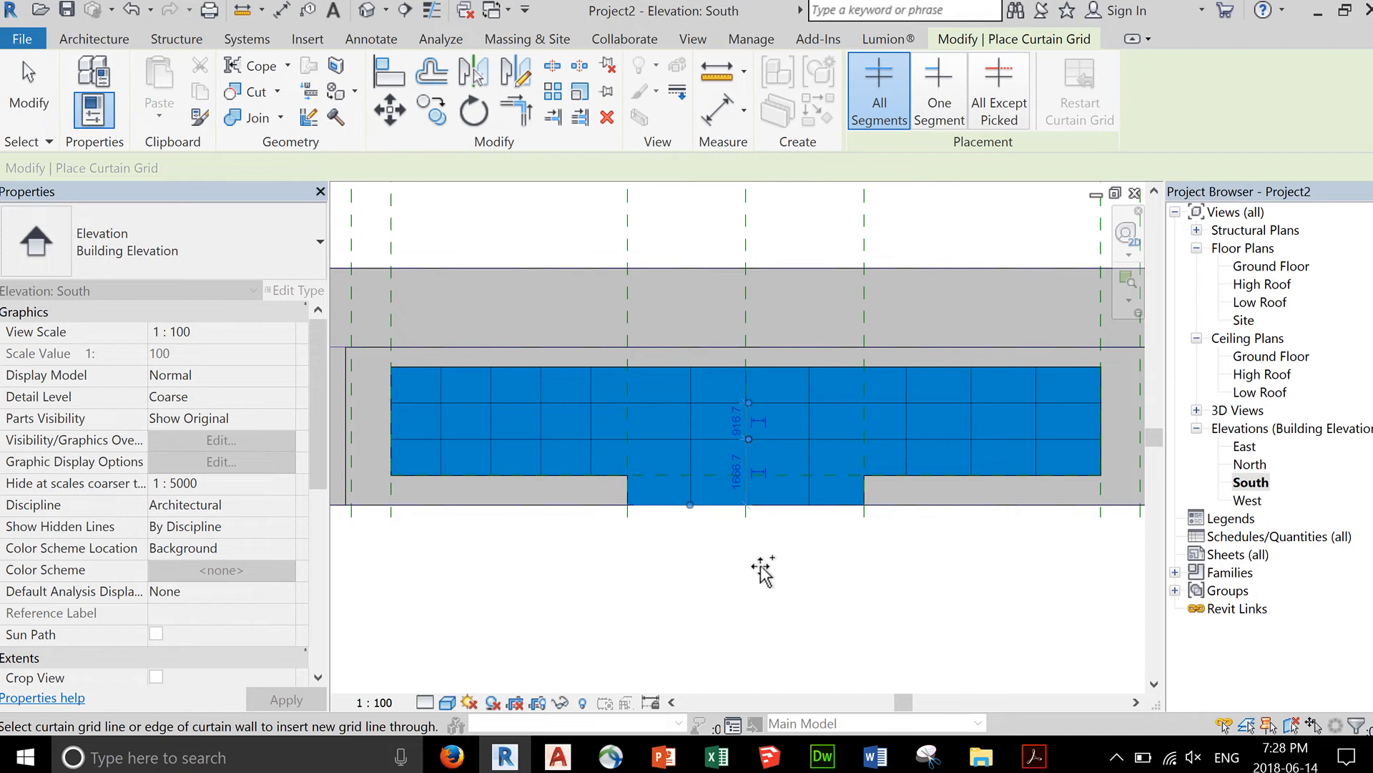
left_click(833, 367)
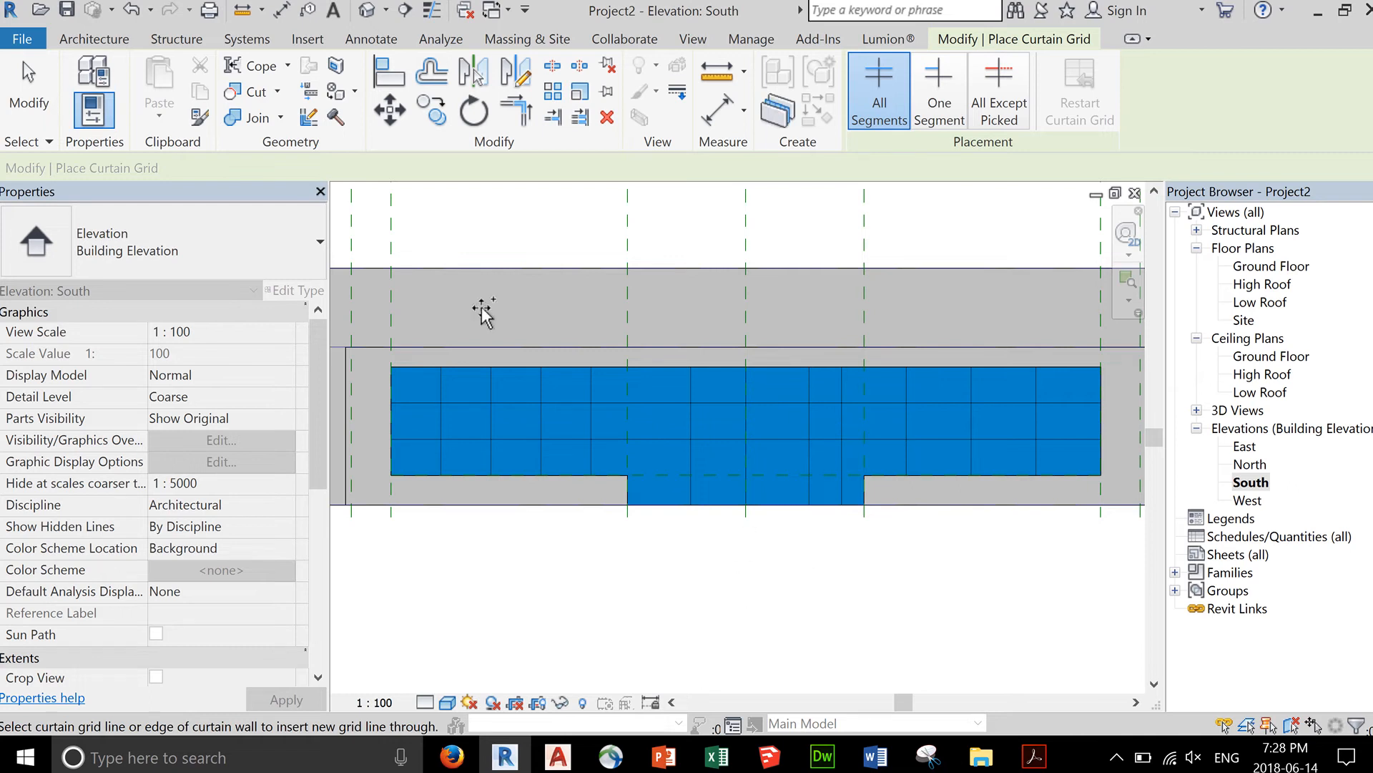
left_click(44, 102)
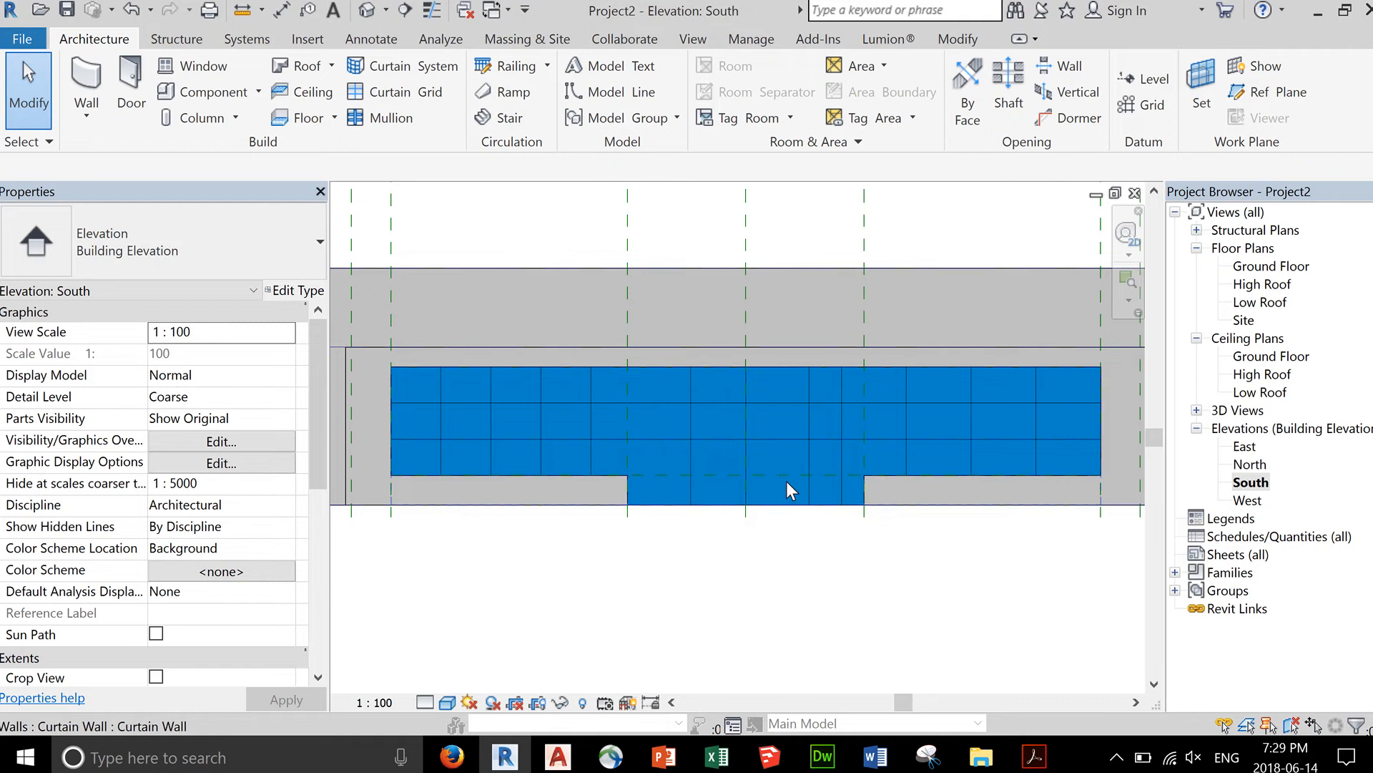
- Set the vertical grid line just left of the centre line to 1000 mm from the centre
left_click(697, 449)
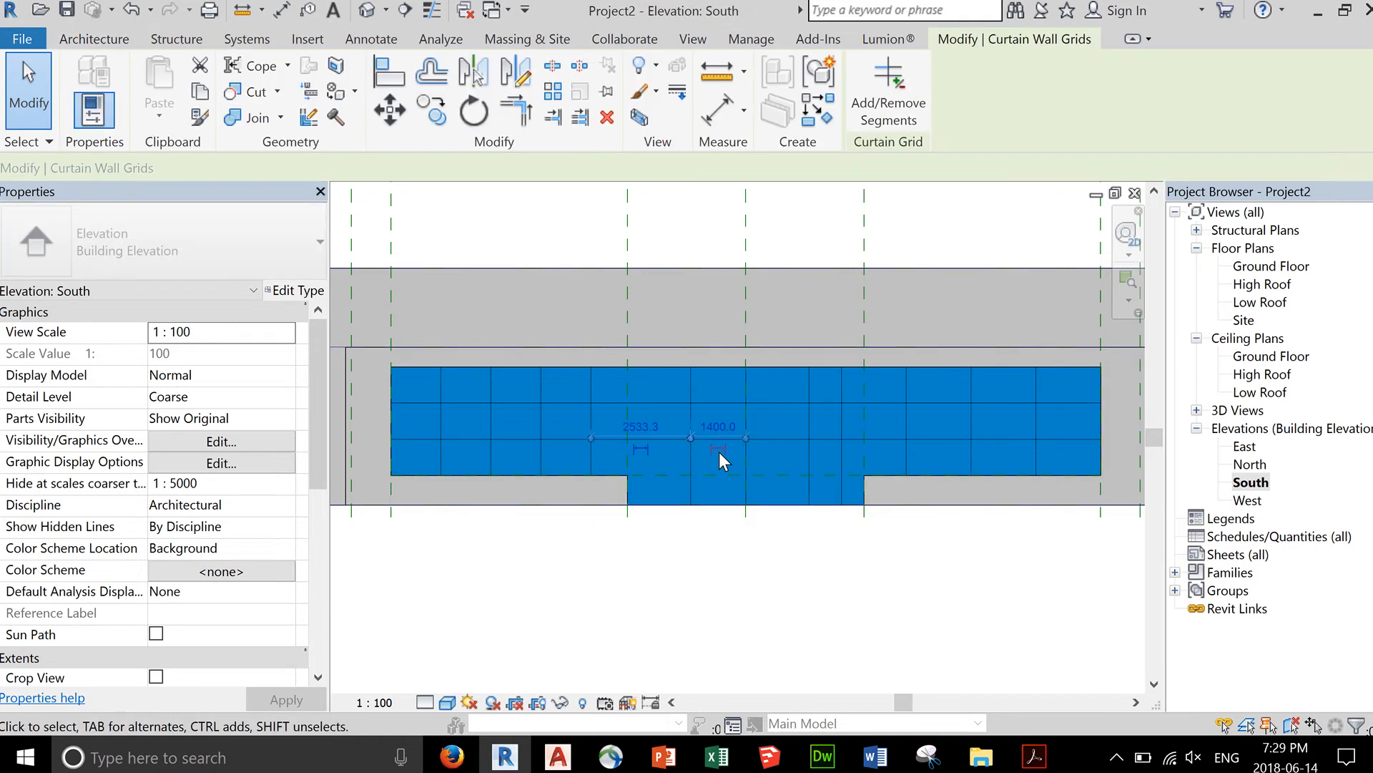
scroll(729, 443, "up", 3)
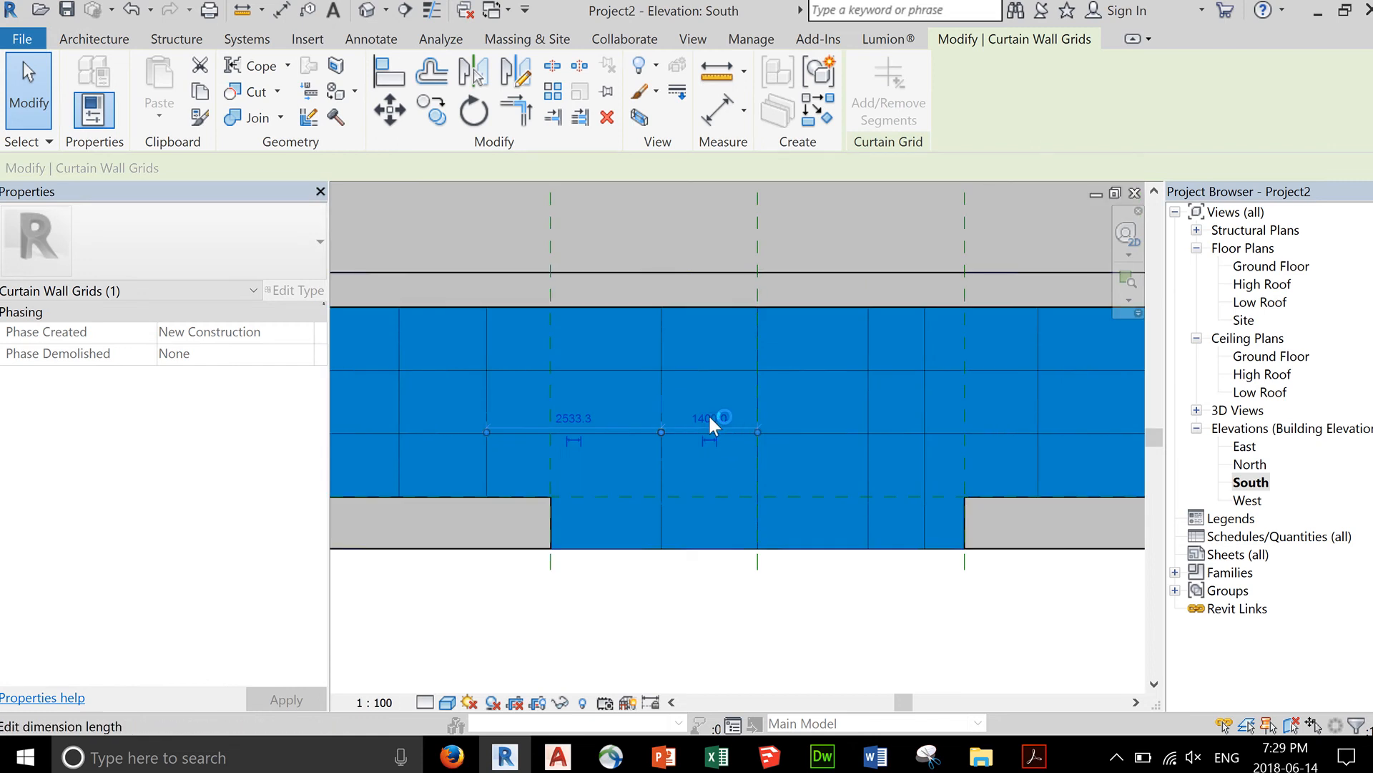
left_click(709, 418)
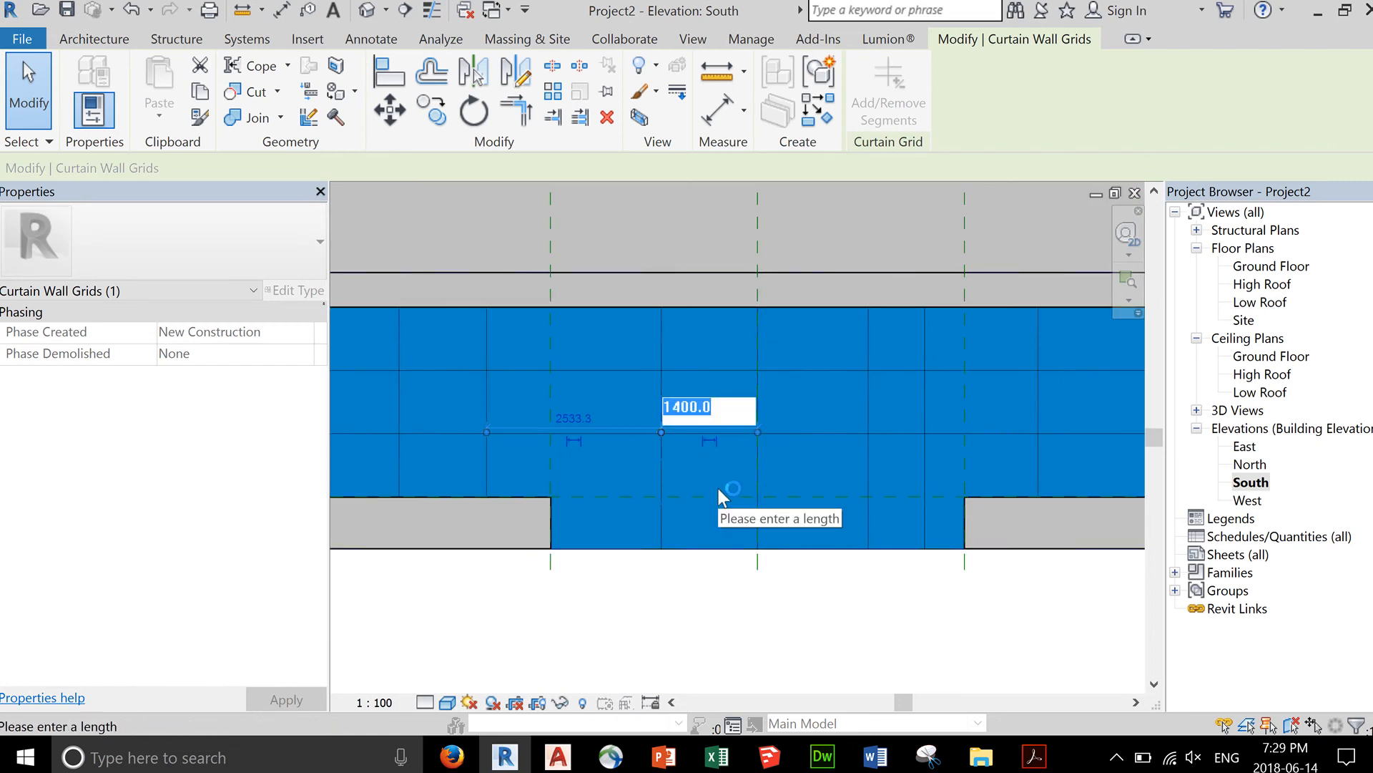
type("1000")
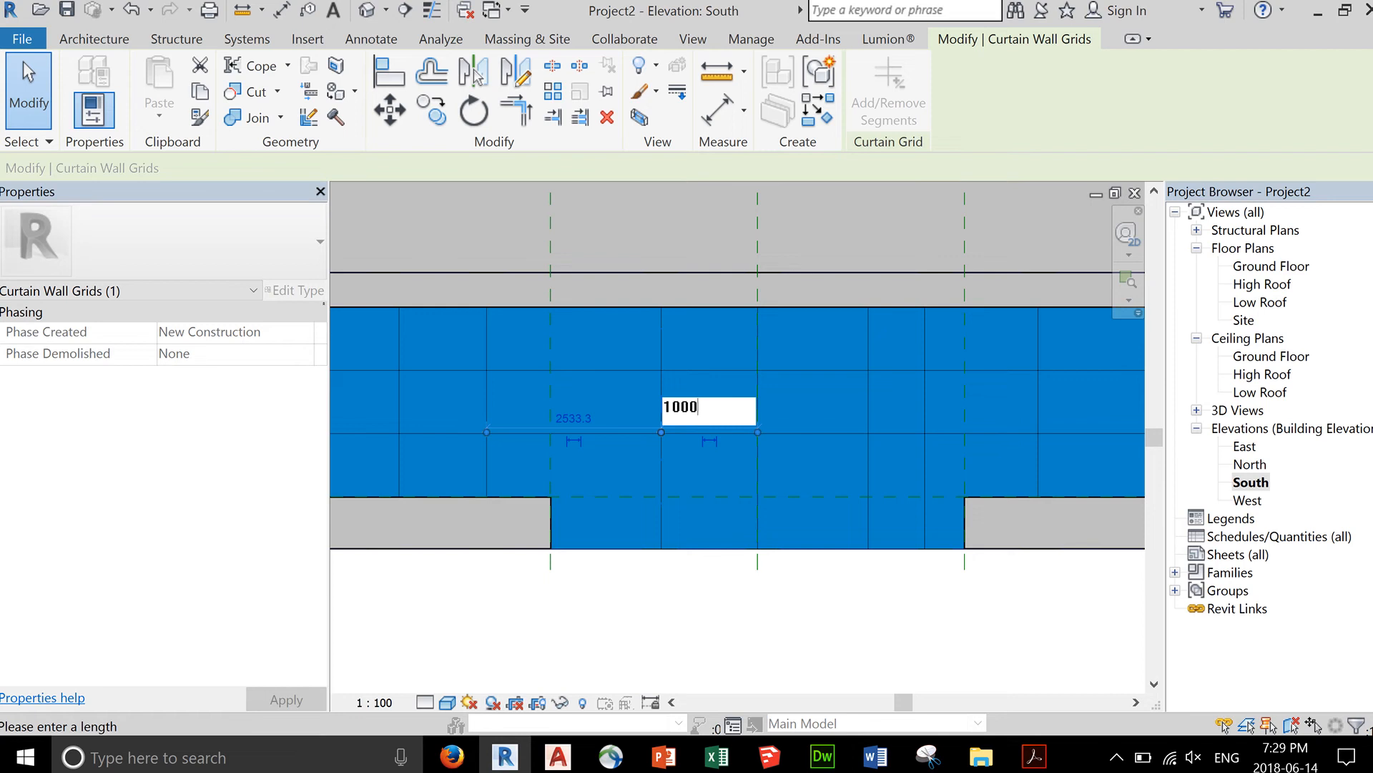
key("Return")
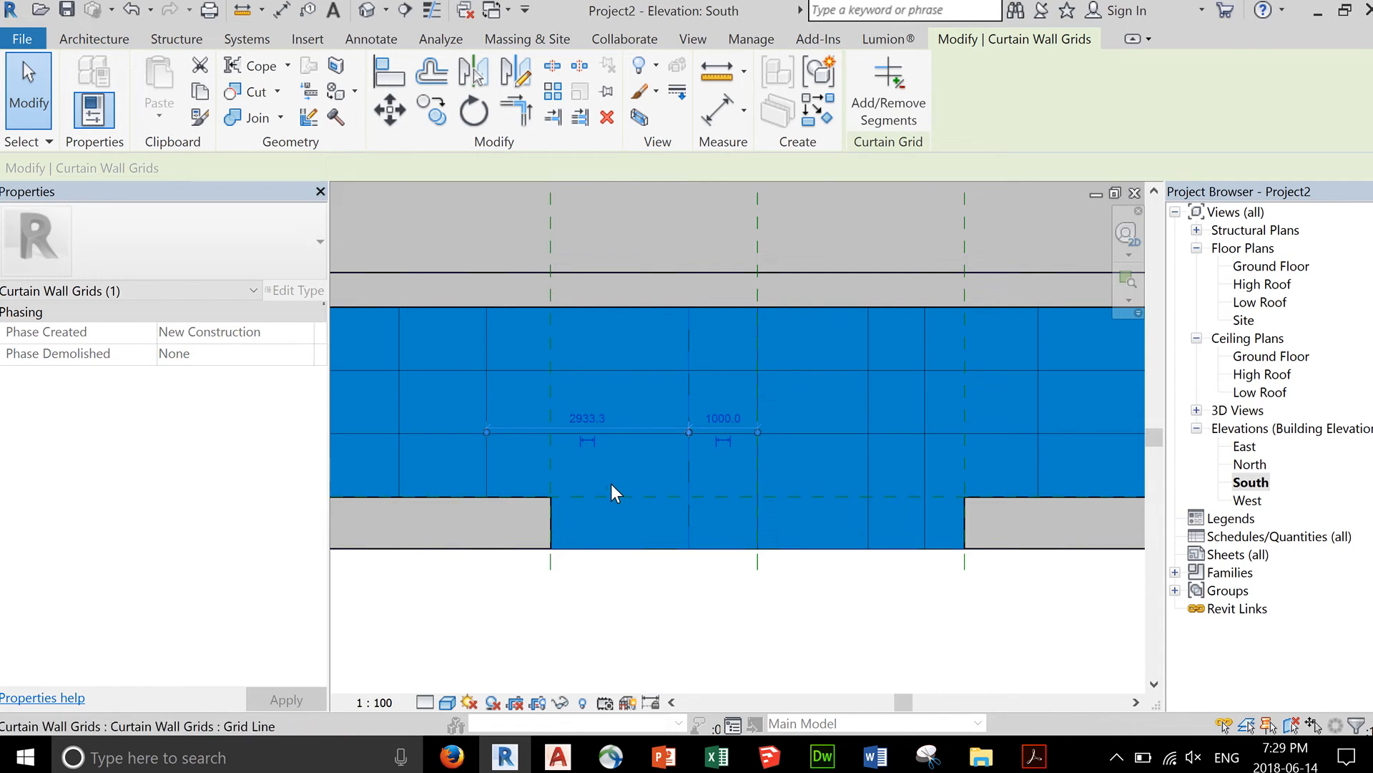
- Set the nearest vertical grid line right of the centre line to 1000 mm from the centre
left_click(867, 463)
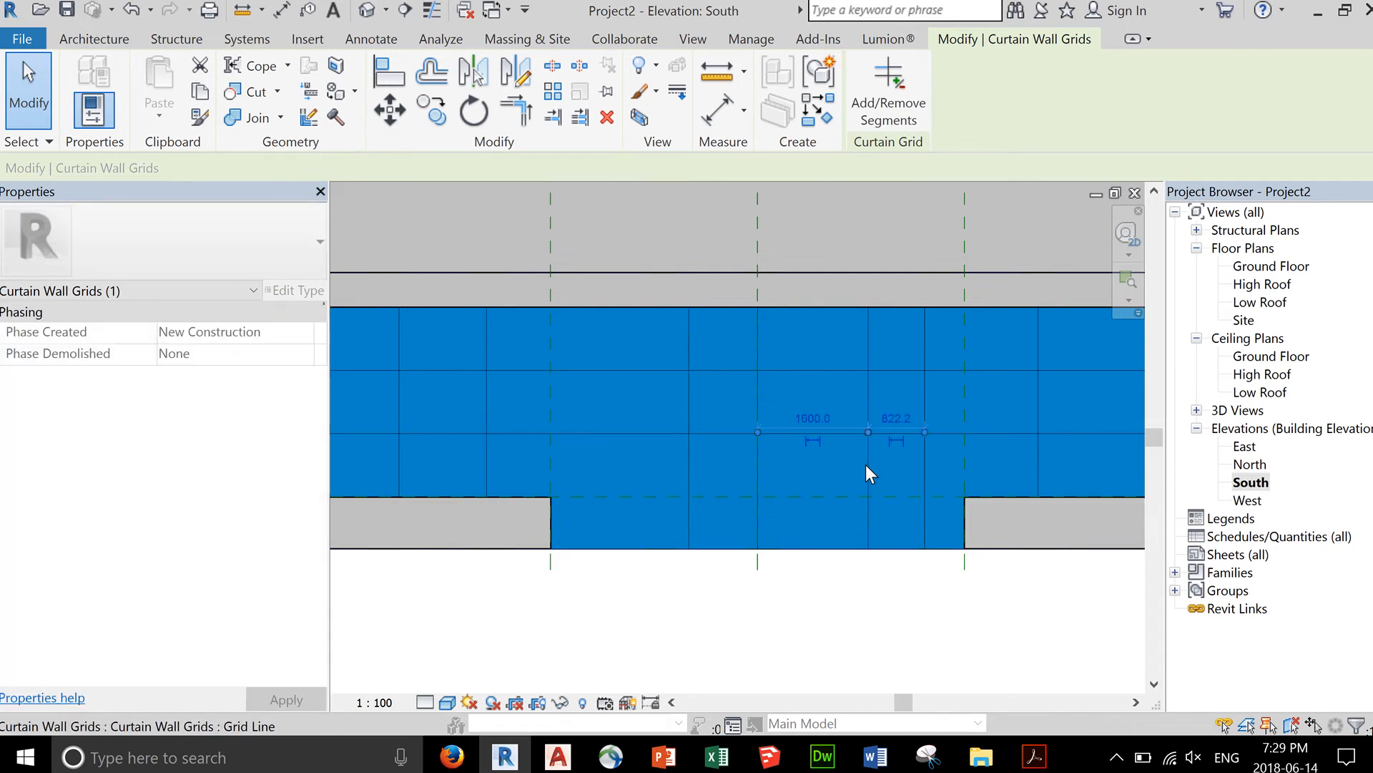
left_click(821, 413)
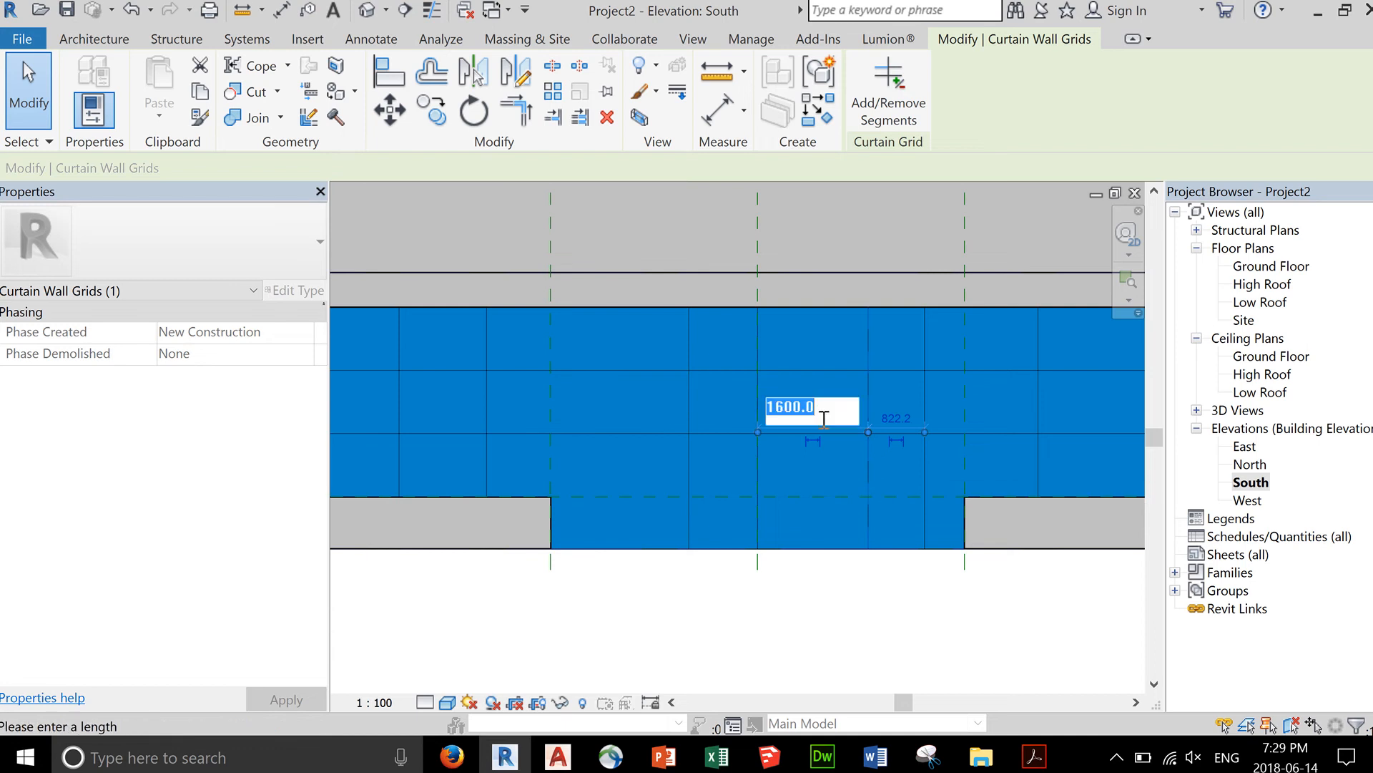
type("1000")
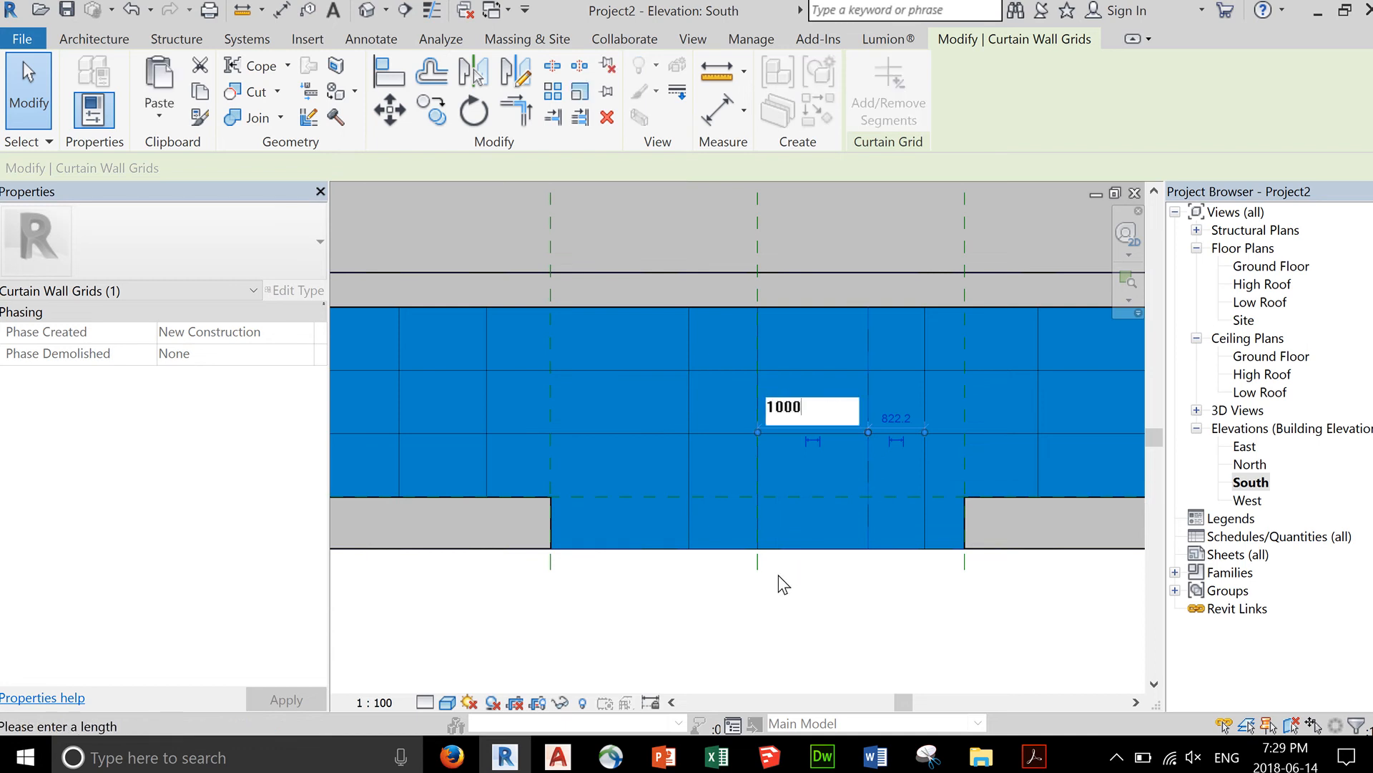
key("Return")
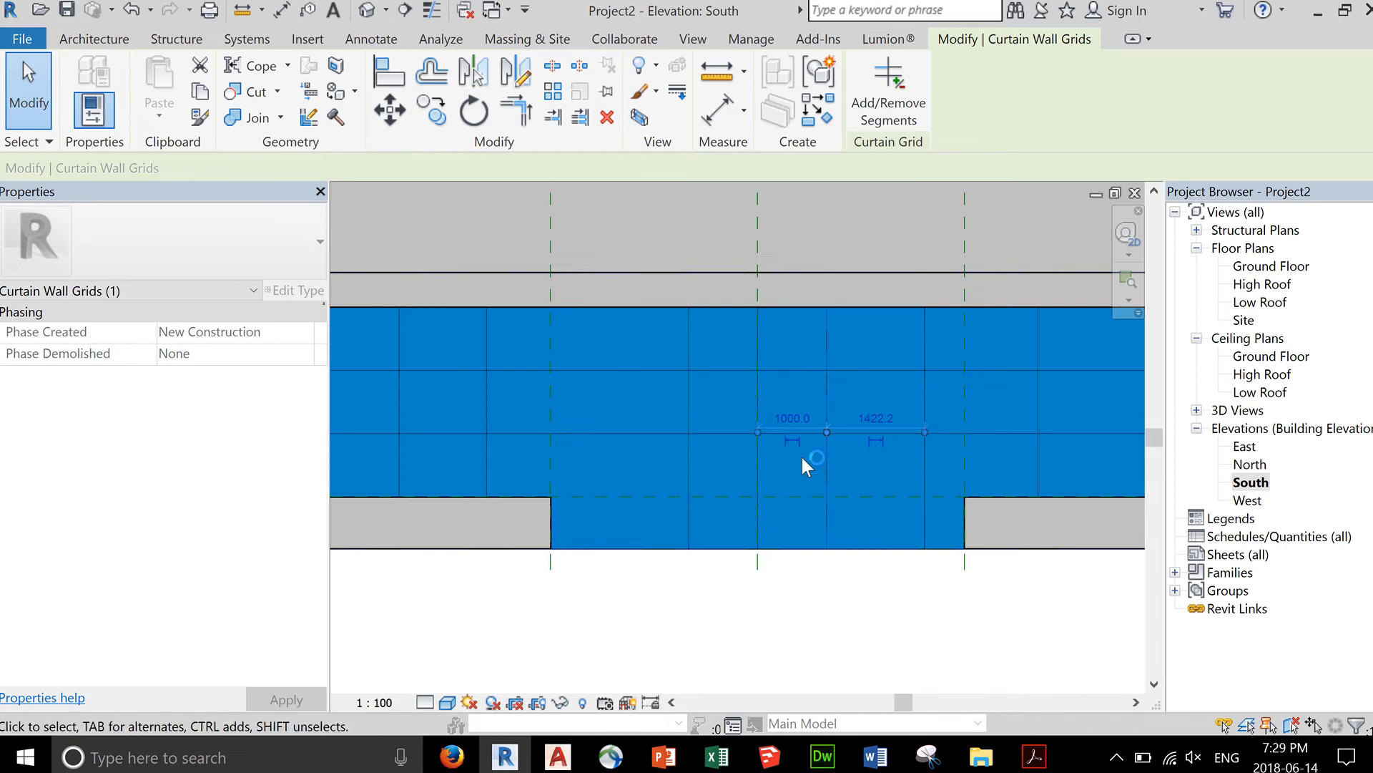
- Set the lower horizontal grid line 2100 mm above the wall's base and check the dimensions of the panel beneath it, left of centre
left_click(718, 431)
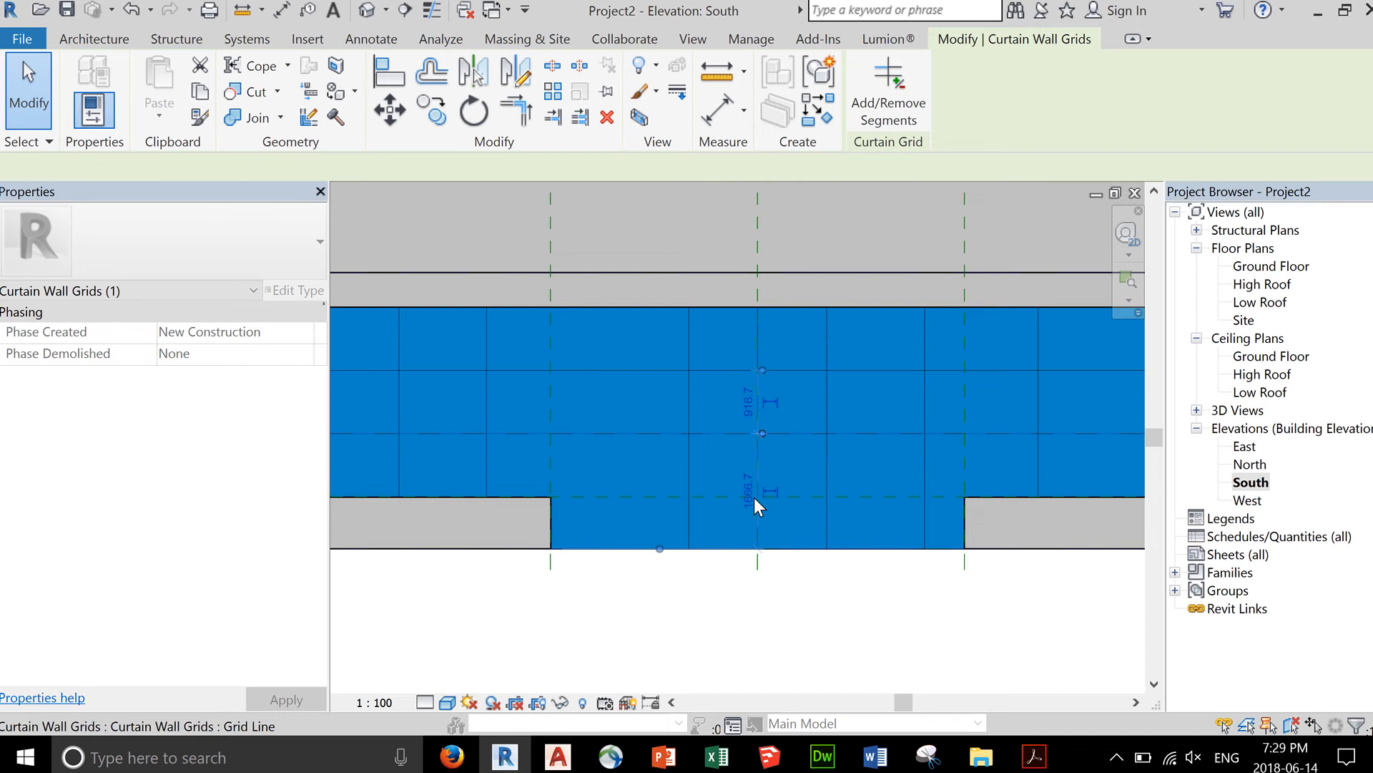
left_click(748, 490)
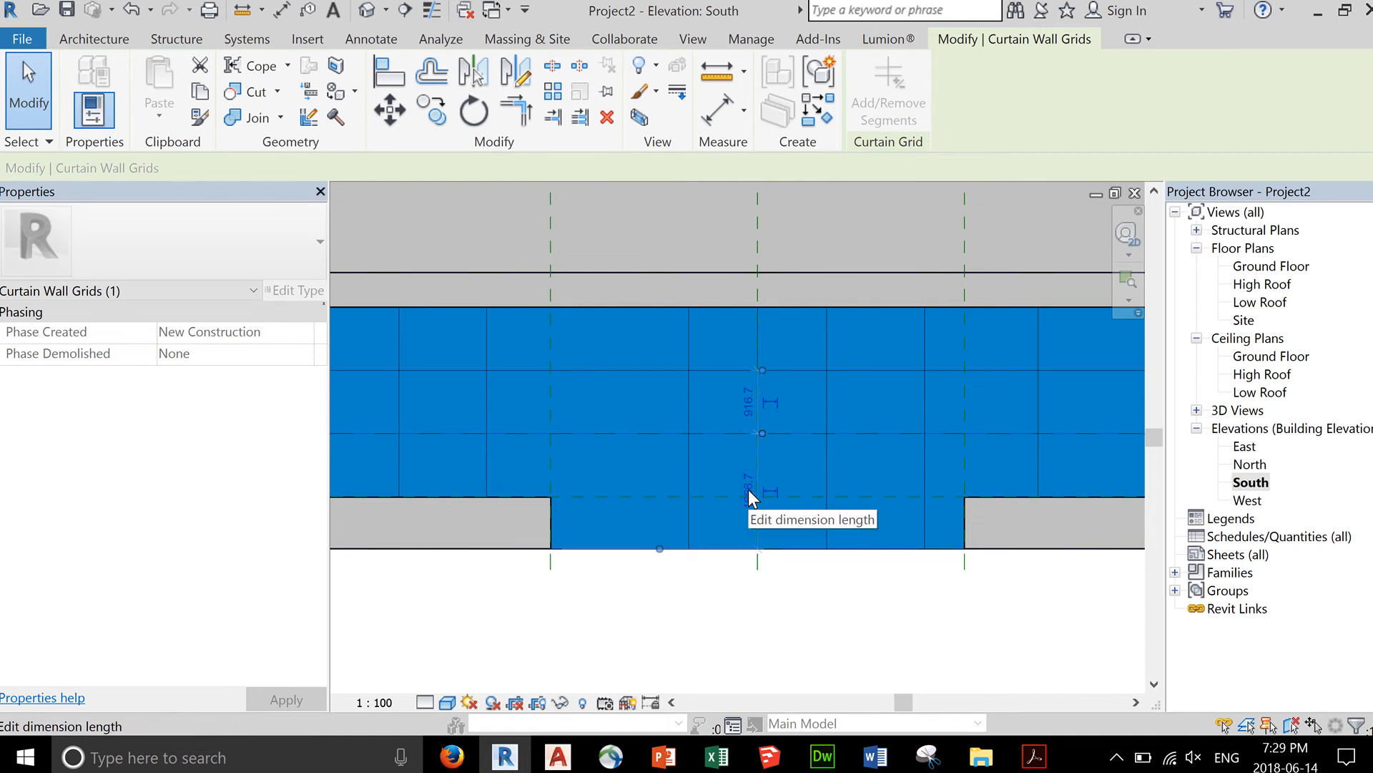
left_click(749, 489)
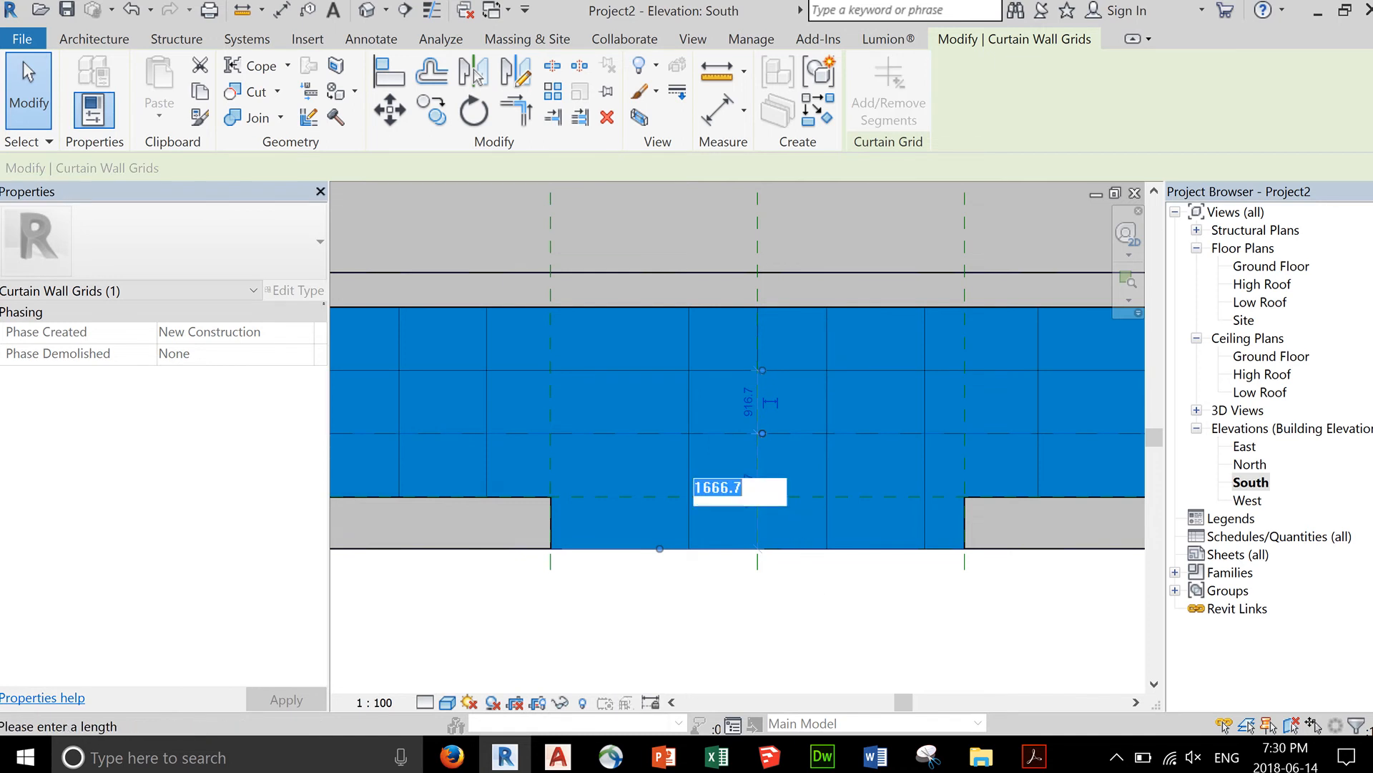
type("2100")
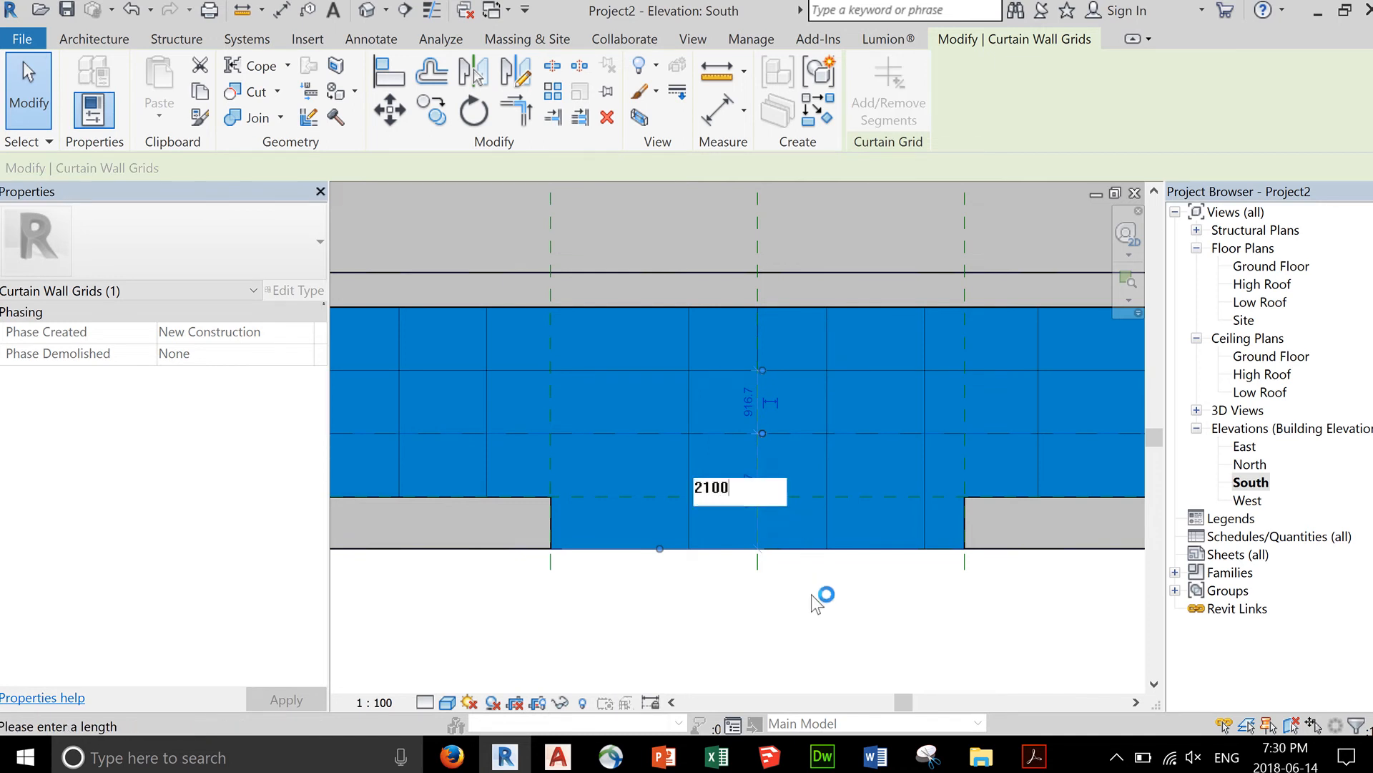
key("Return")
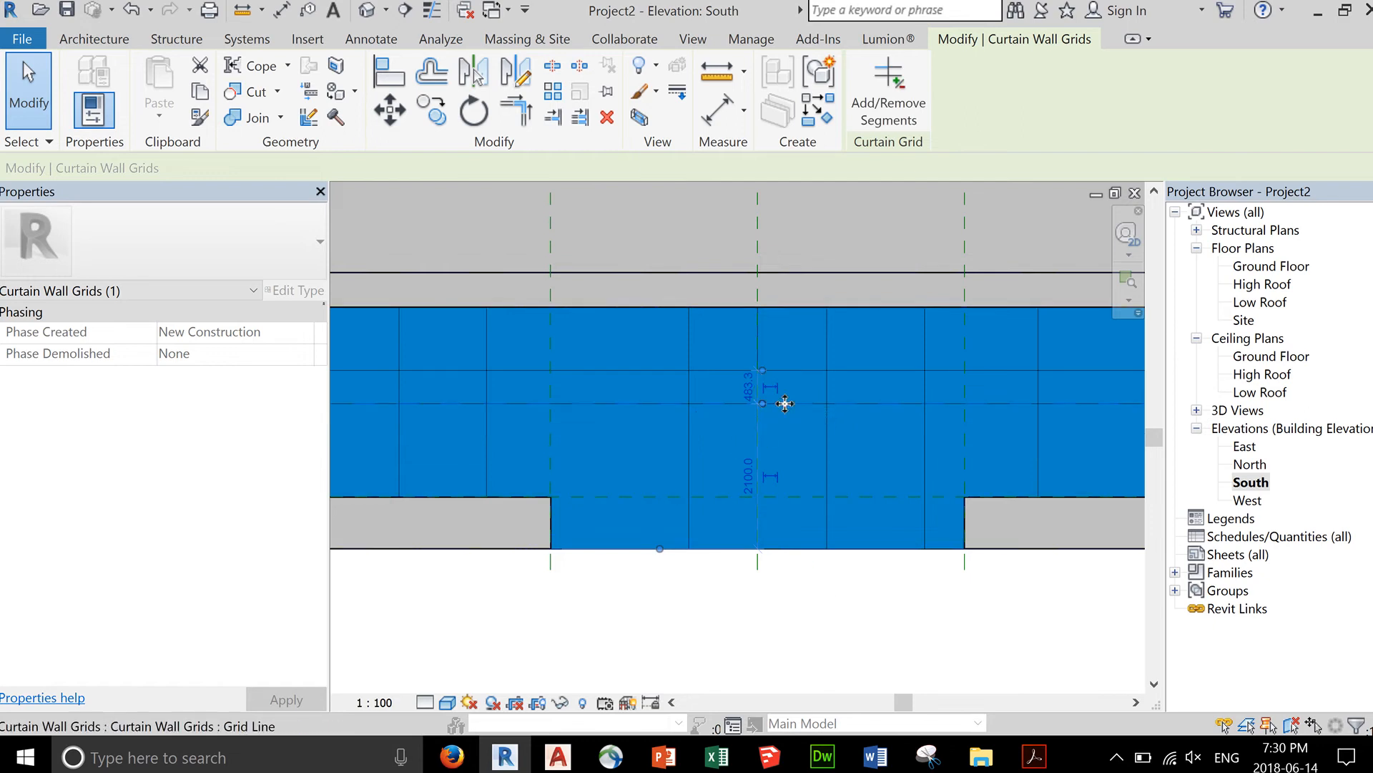
left_click(724, 596)
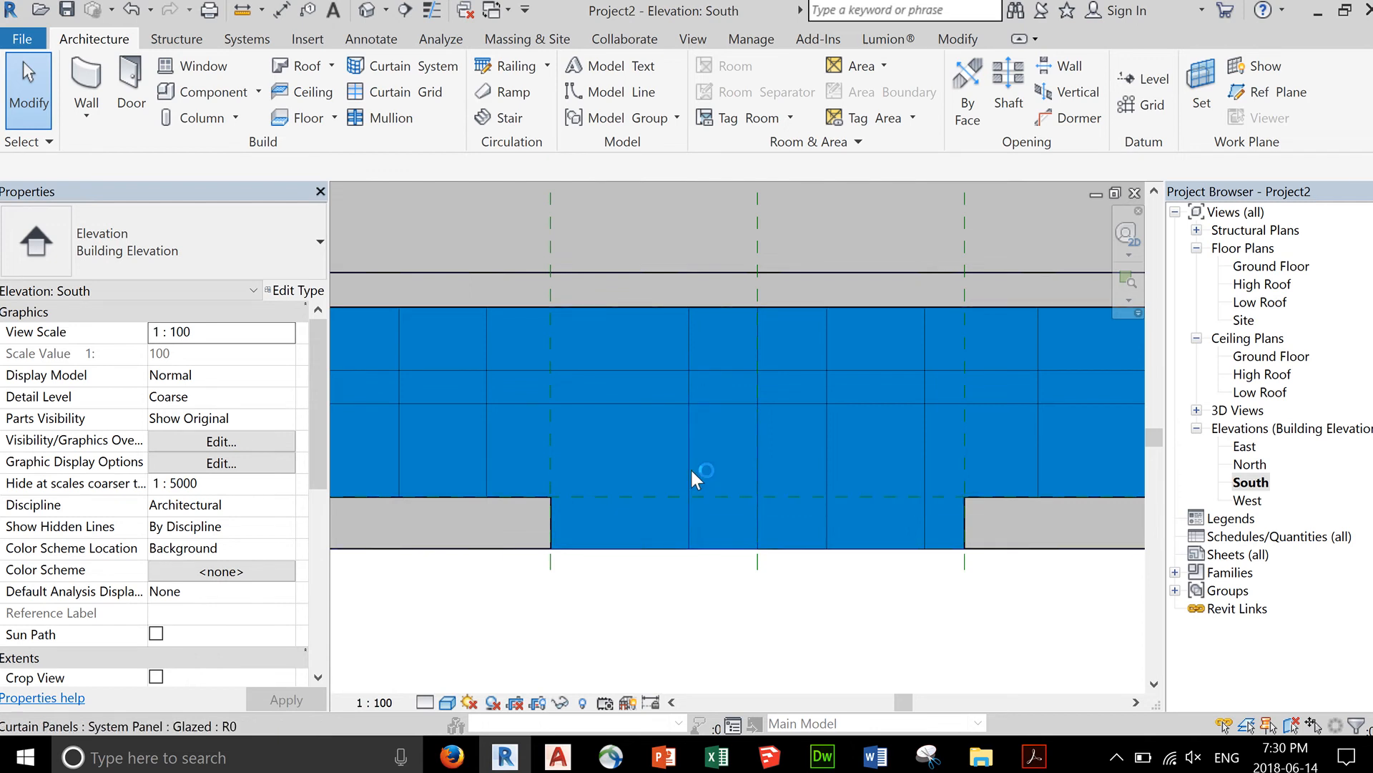
left_click(692, 471)
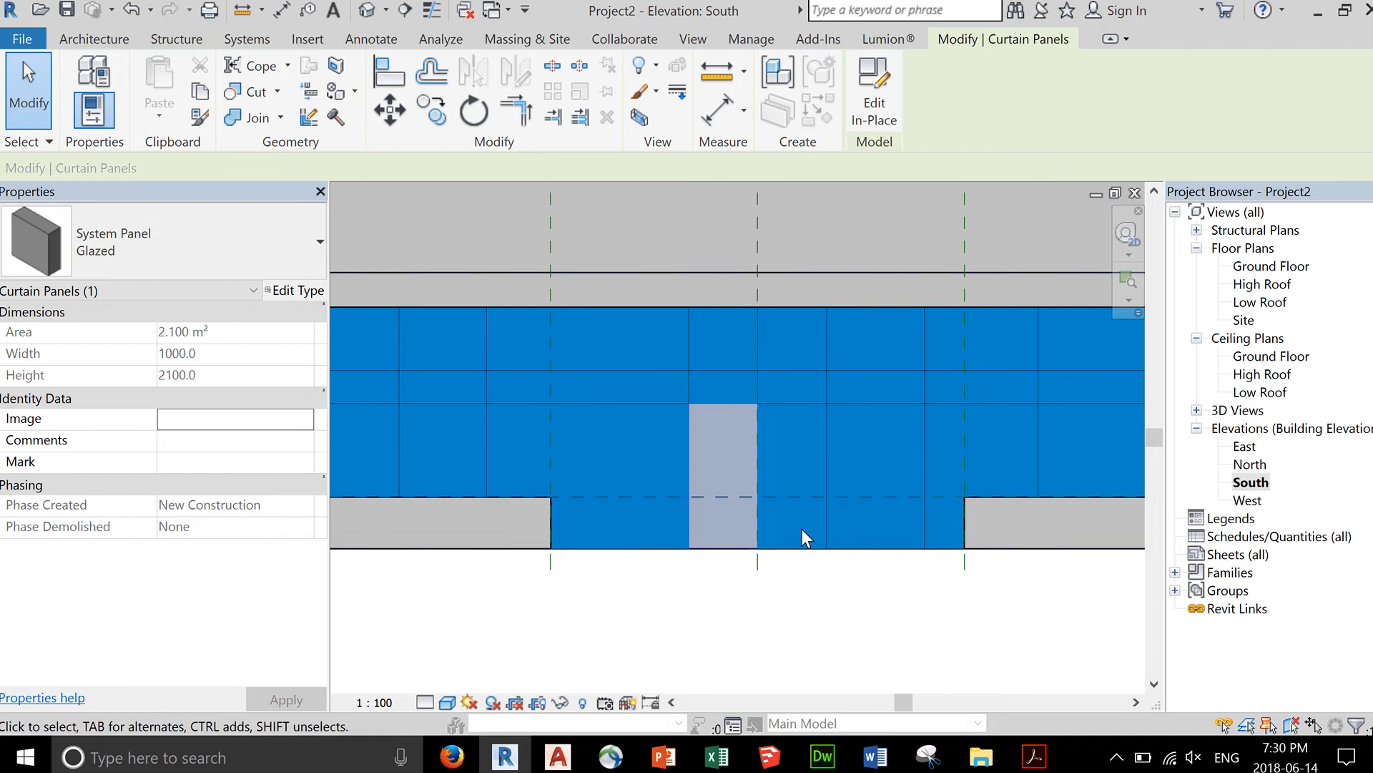
left_click(760, 607)
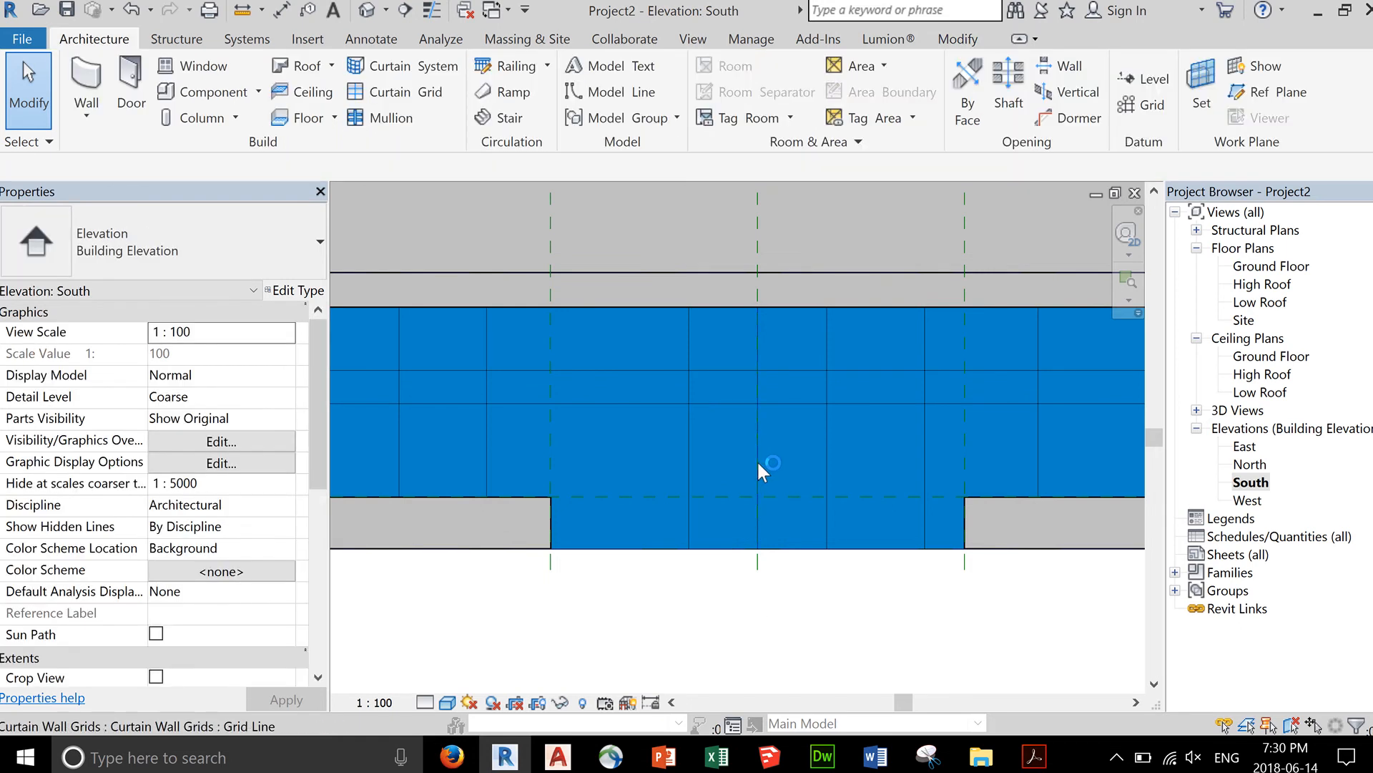
- Remove the centre vertical grid line's segment below the lower horizontal grid line to merge the two door panels
left_click(756, 461)
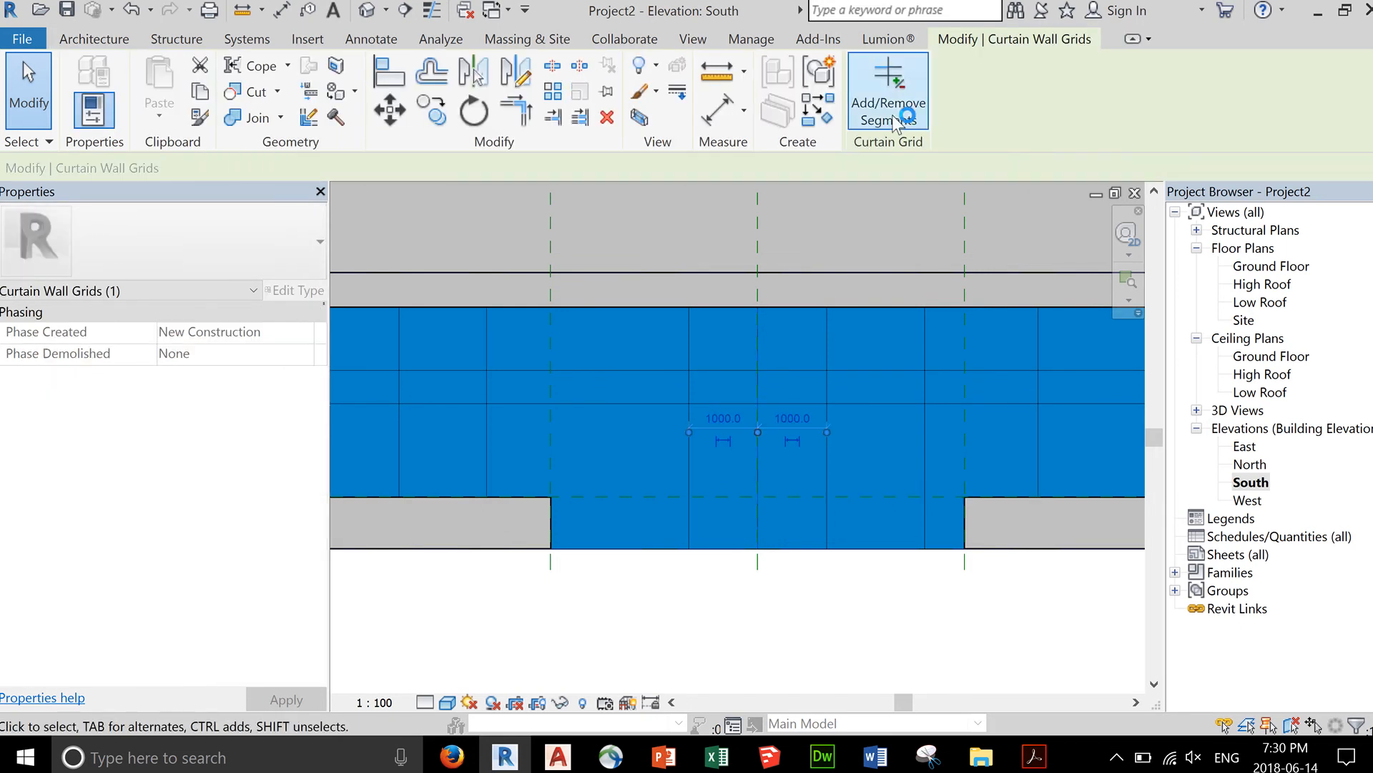
left_click(894, 120)
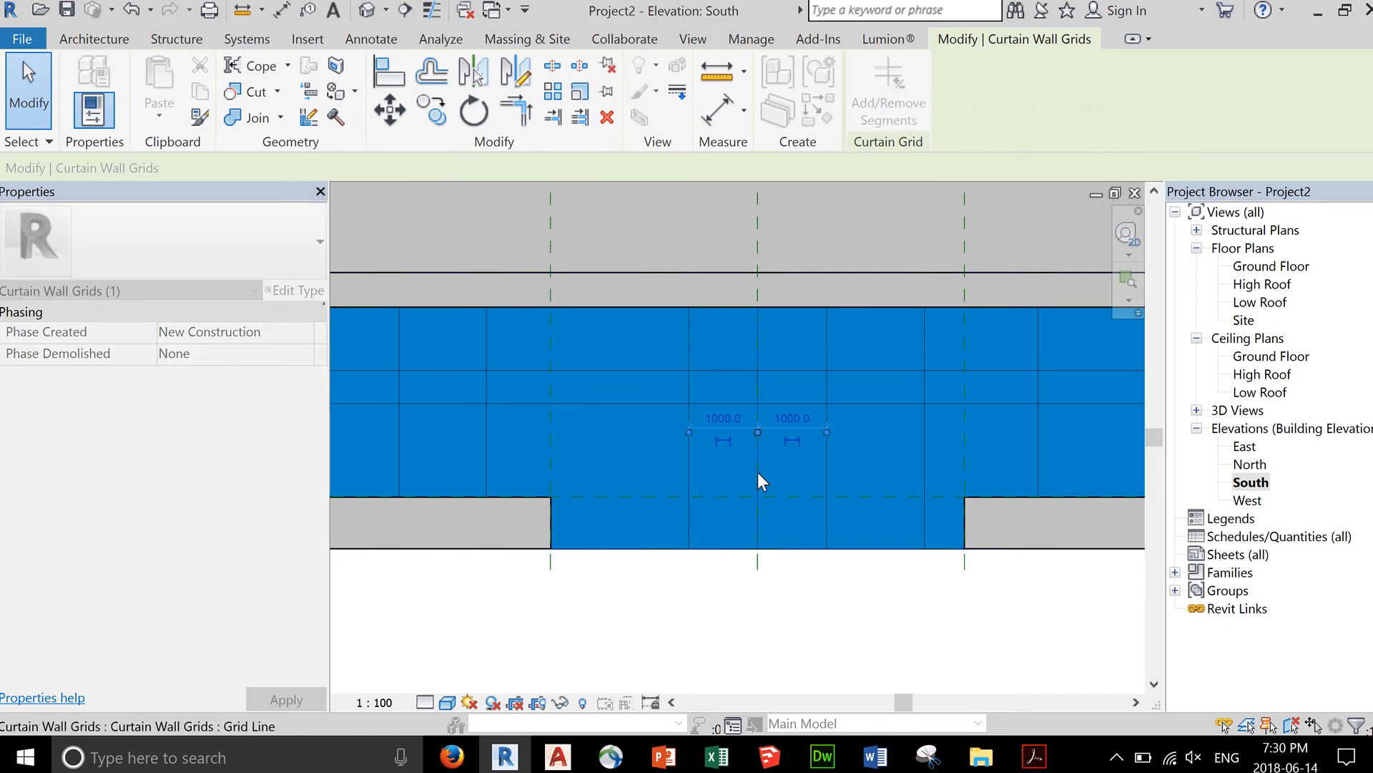
key("Escape")
key("Escape")
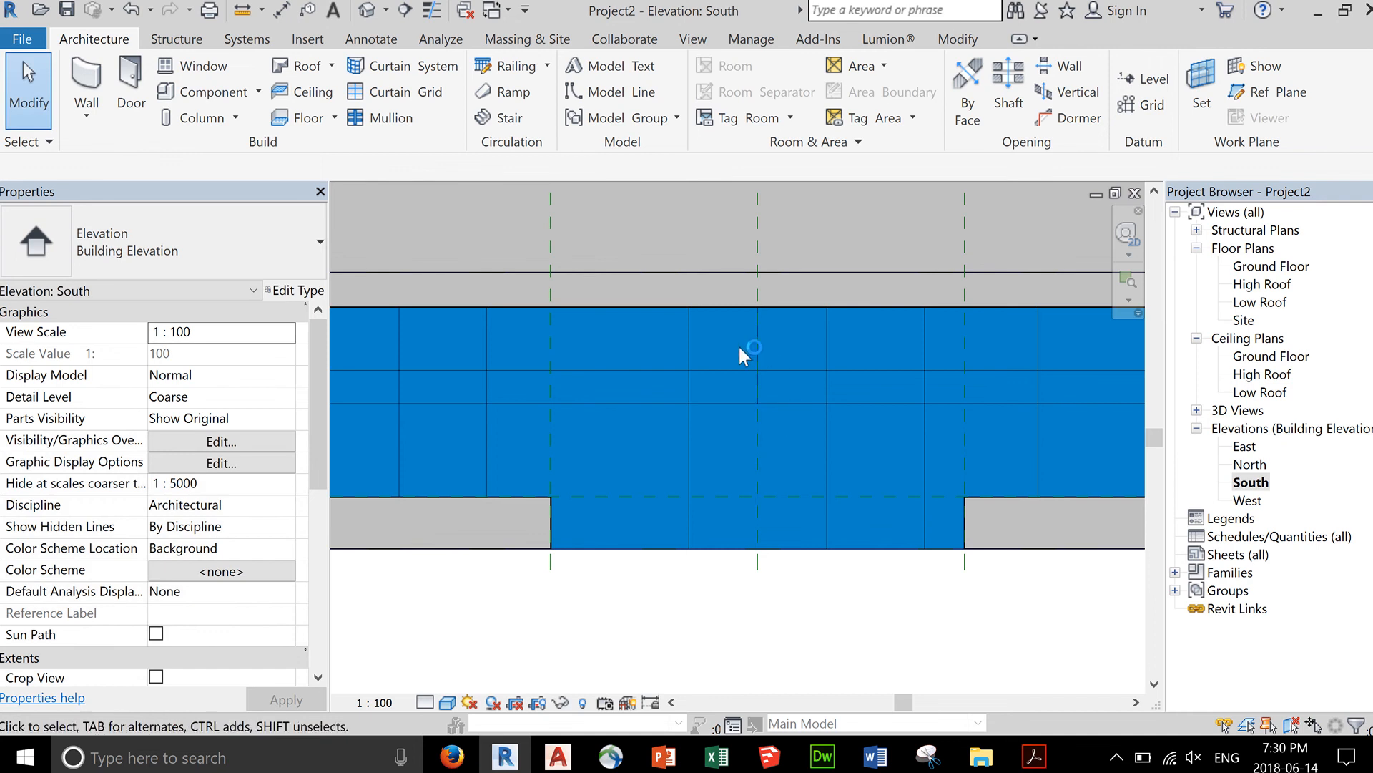
left_click(759, 357)
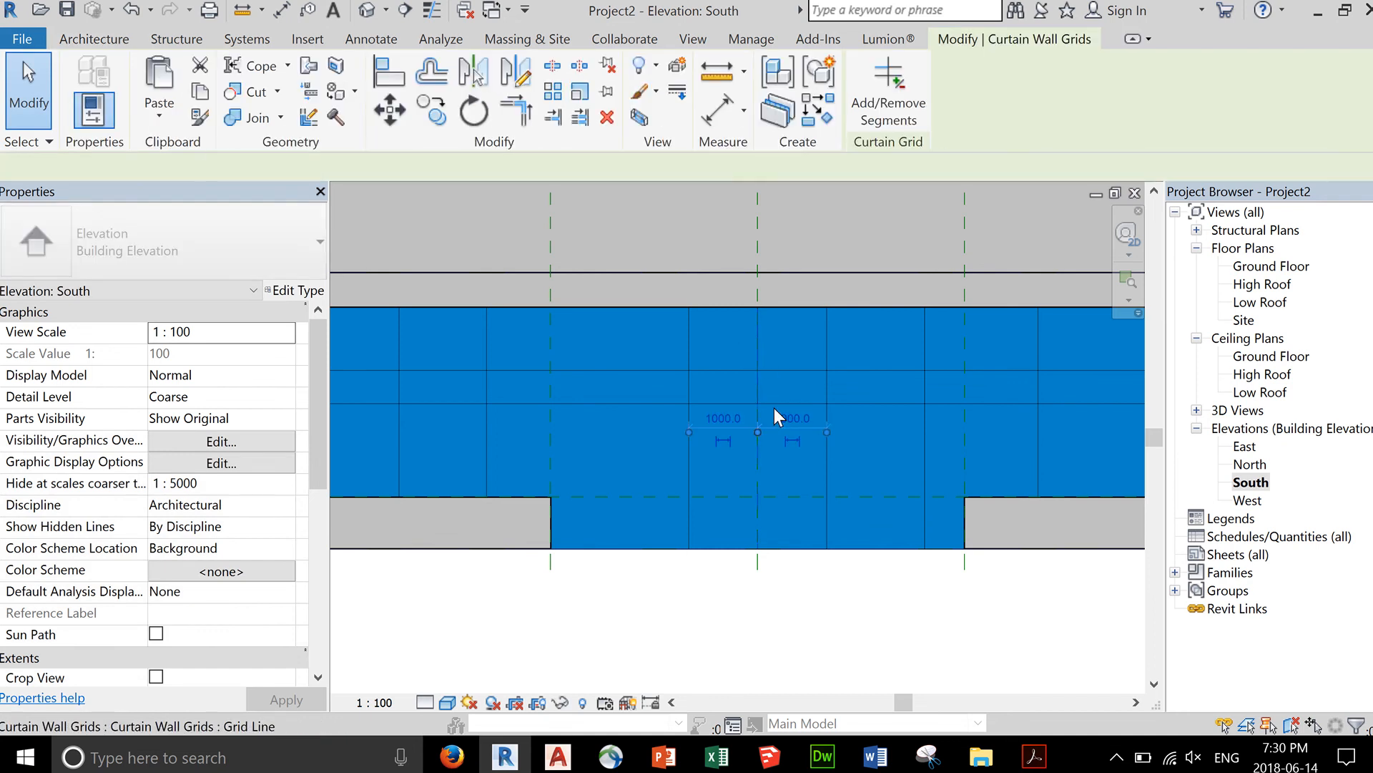
key("Escape")
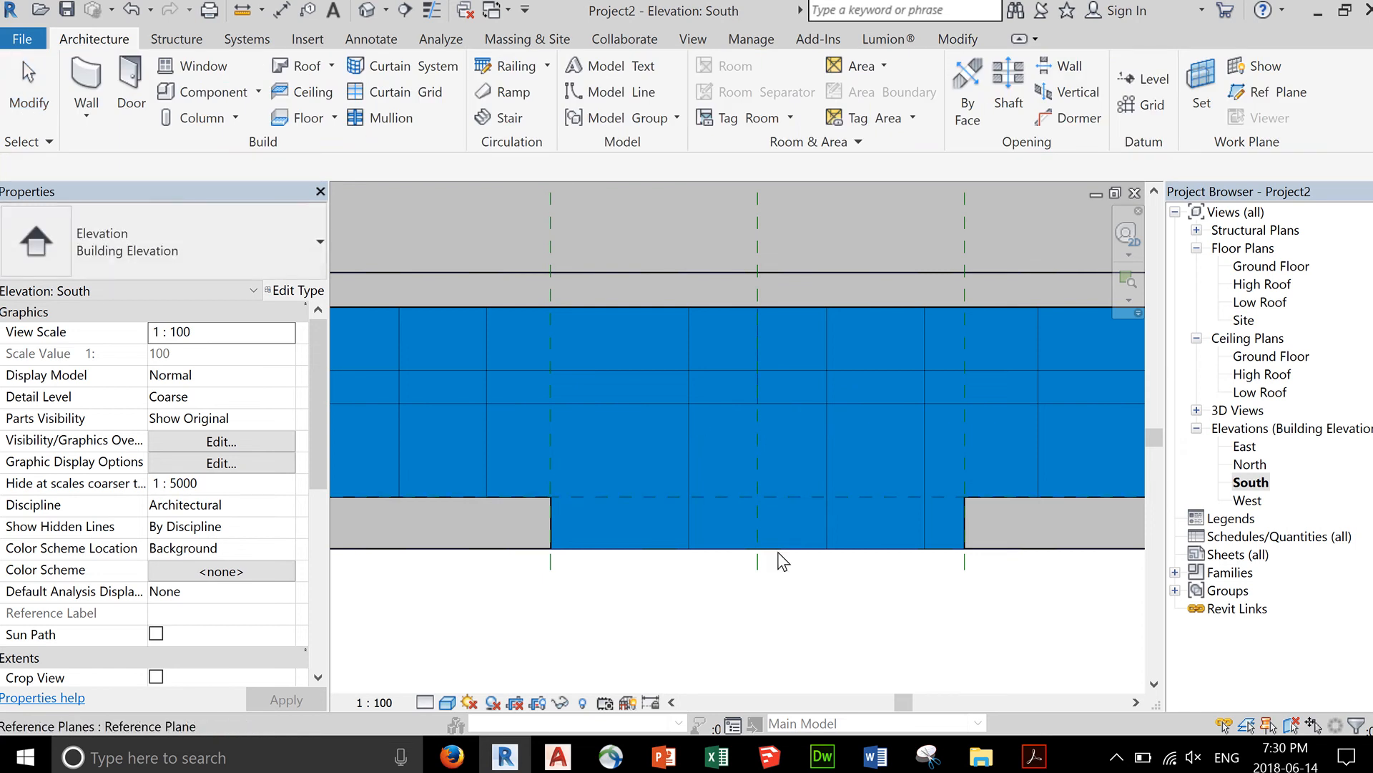
- Select the merged central door panel to check its extent and clear the selection
left_click(694, 455)
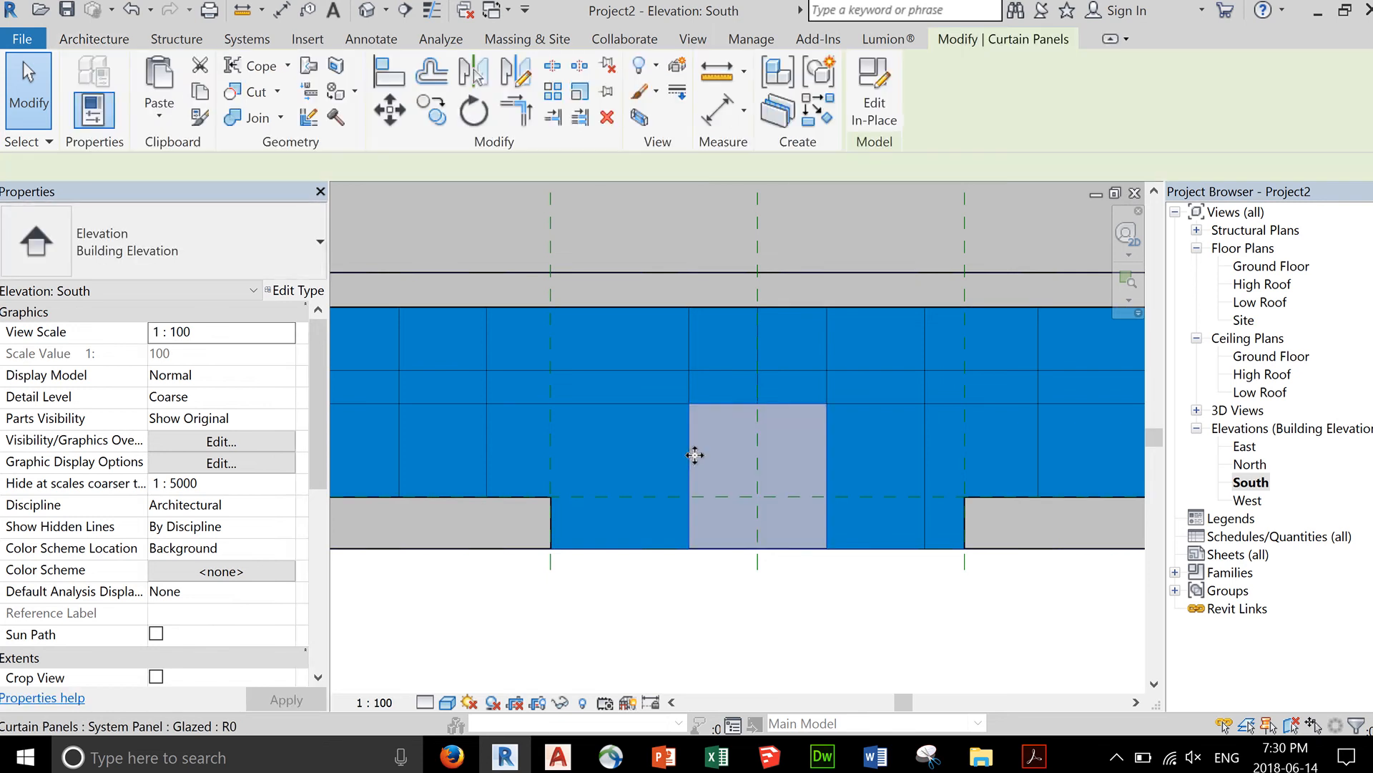
left_click(804, 623)
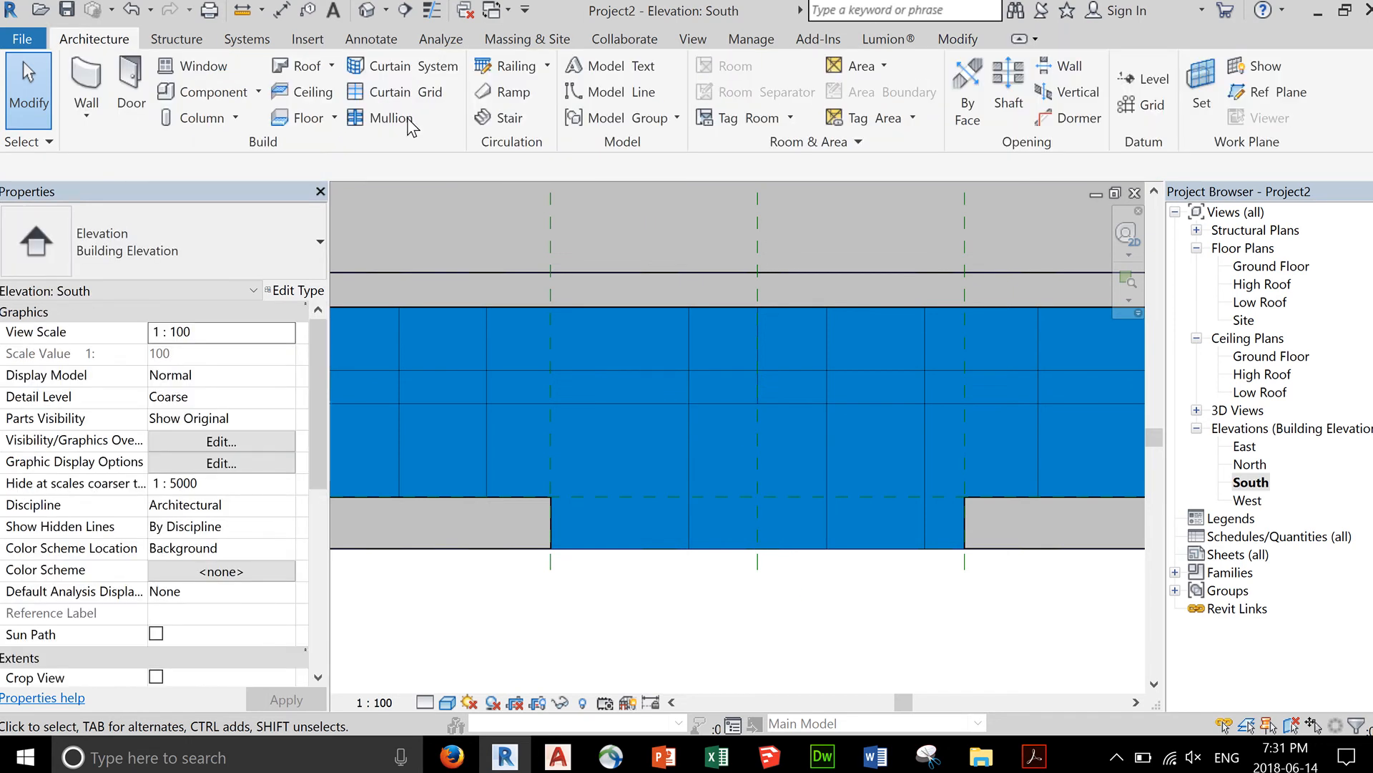
- Start saving the project in the Documents folder under the file name RN_Exer5
left_click(414, 93)
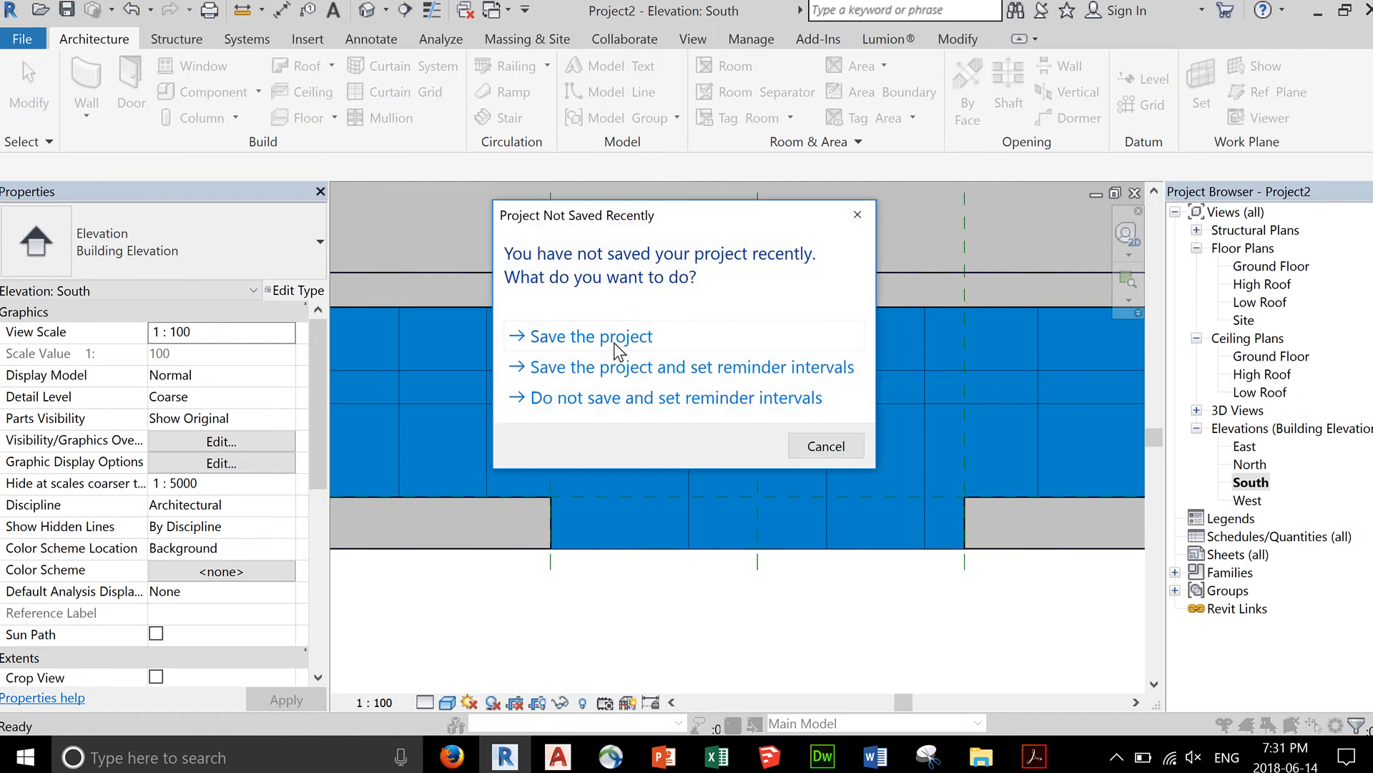
left_click(621, 339)
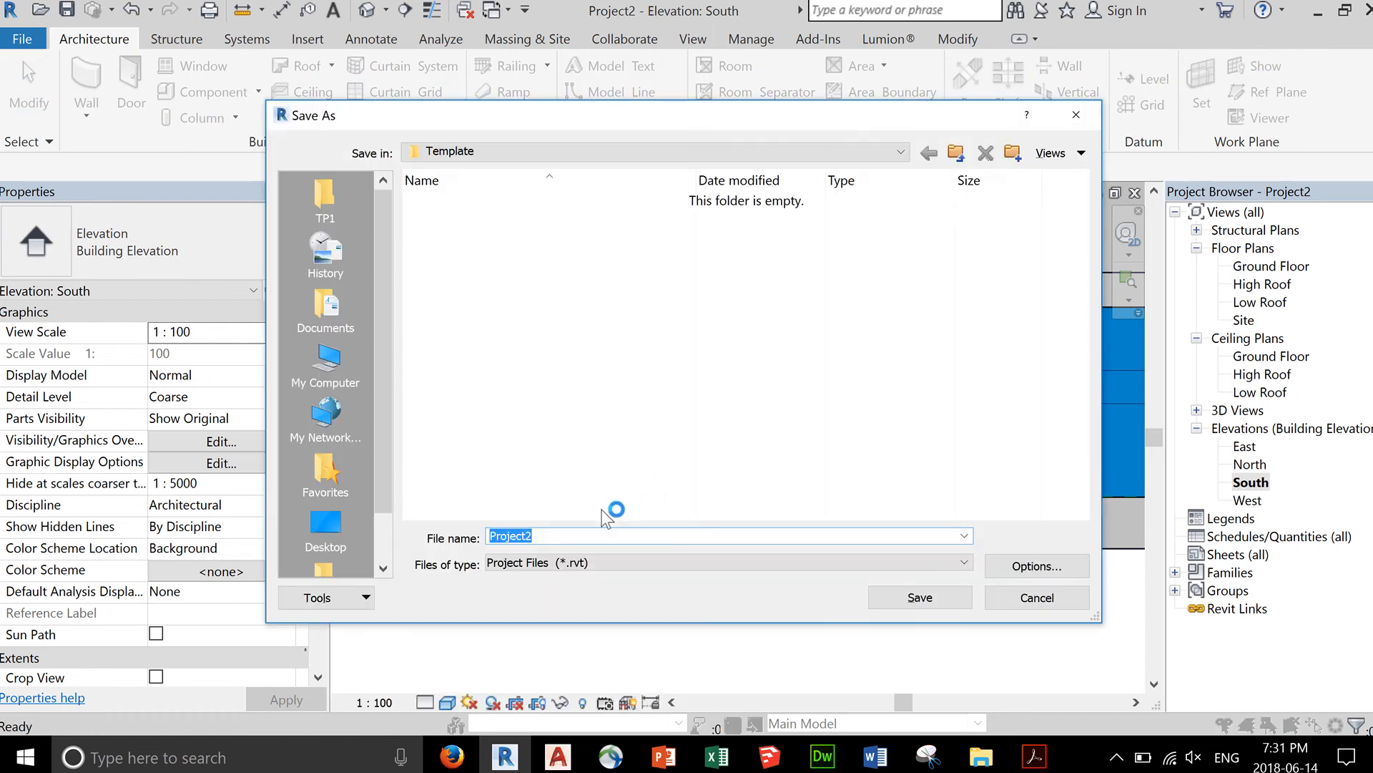
left_click(333, 329)
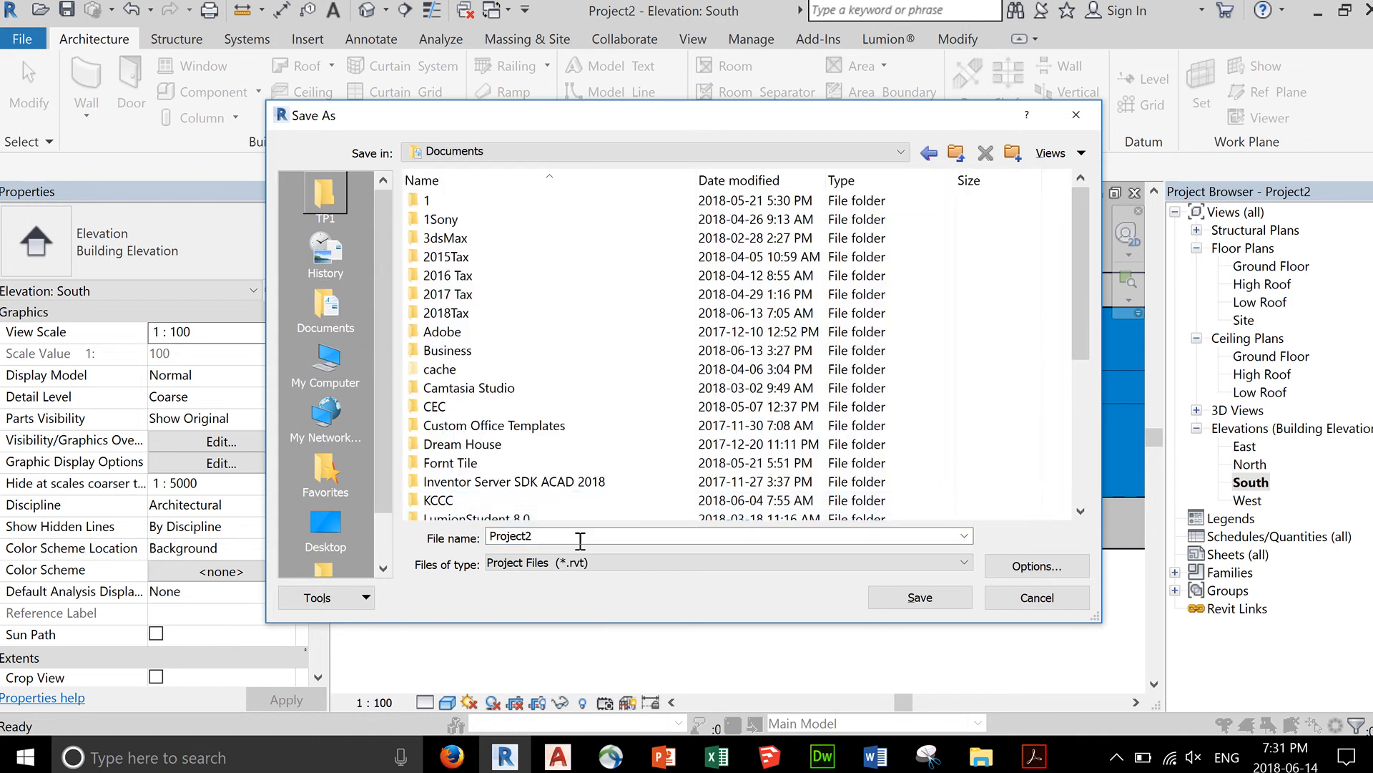
double_click(581, 538)
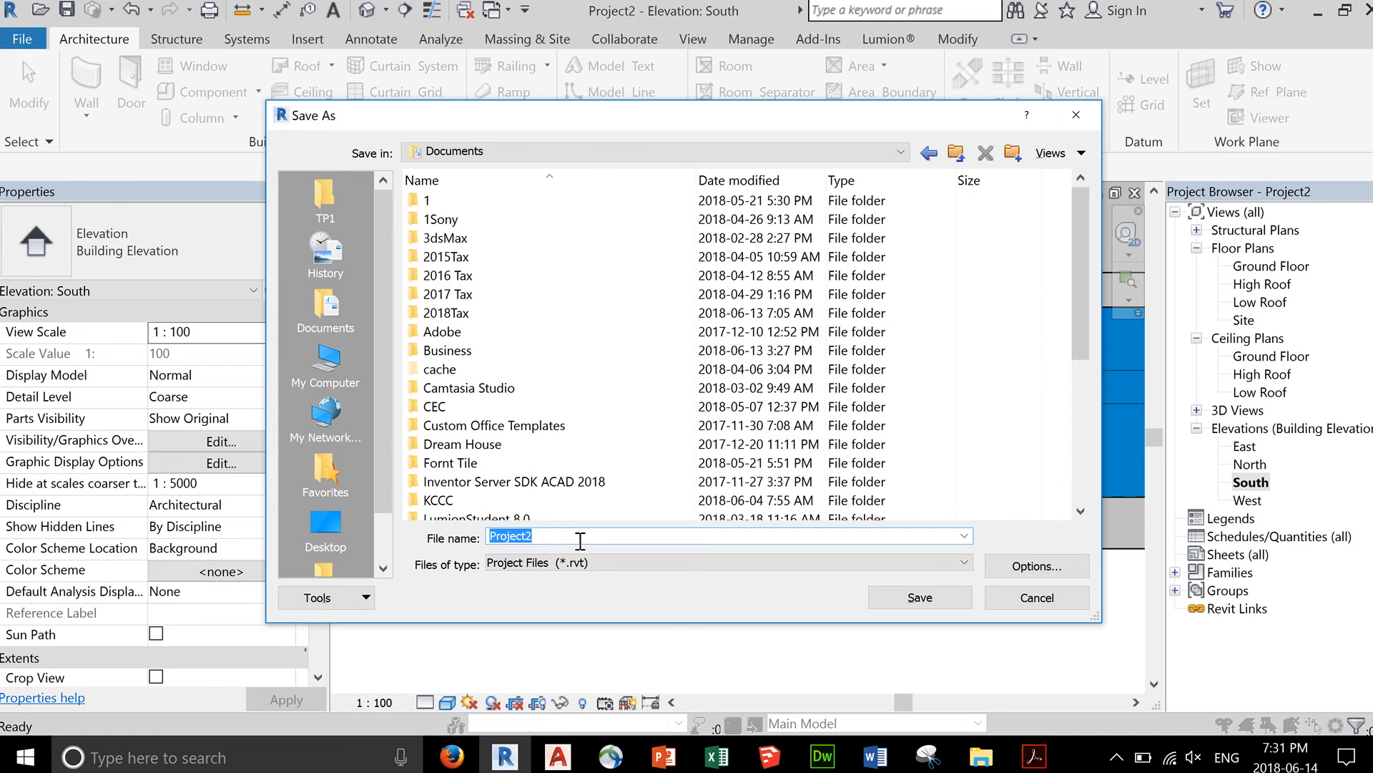
type("Ra")
key("BackSpace")
type("N")
type("_Midt")
key("BackSpace")
key("BackSpace")
key("BackSpace")
key("BackSpace")
type("Exer5")
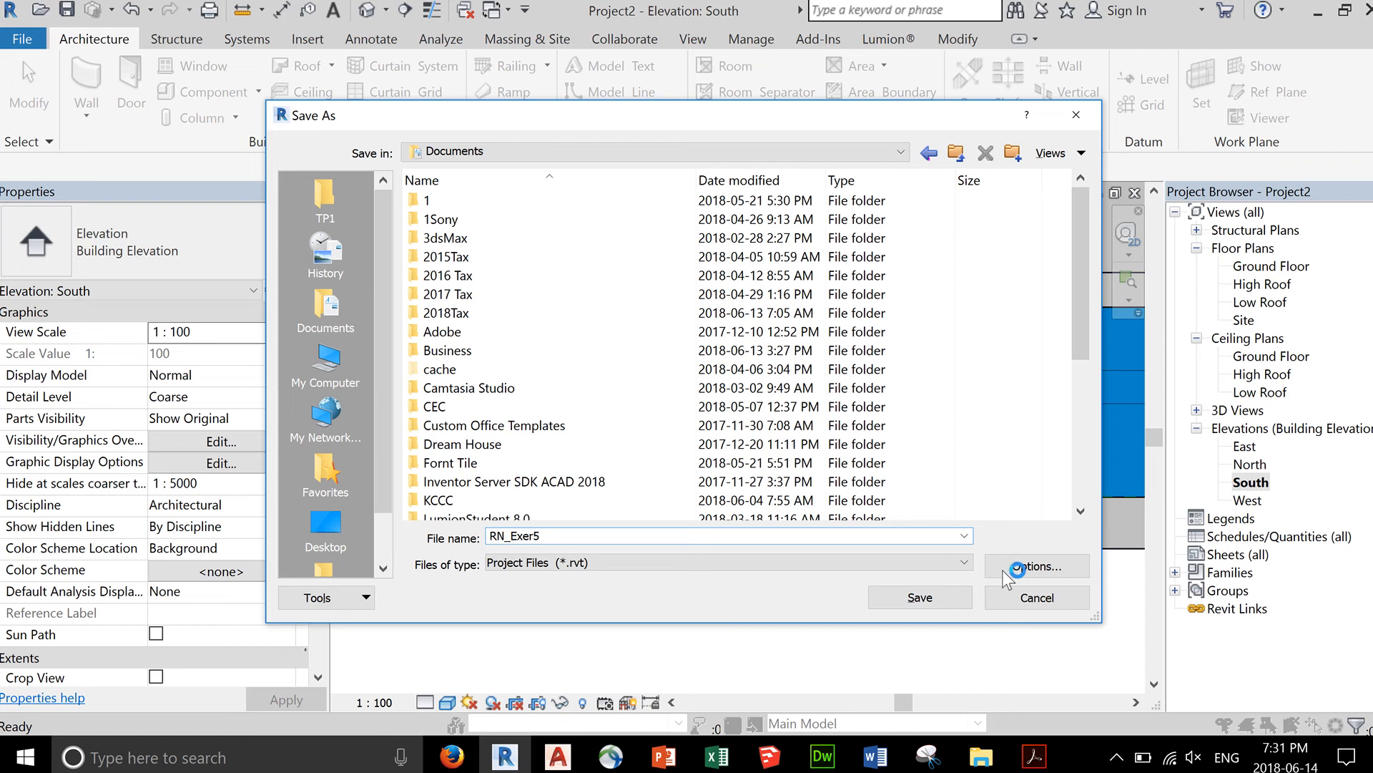
- Limit the file's maximum backups to 1 and save the project
left_click(1029, 565)
type("1")
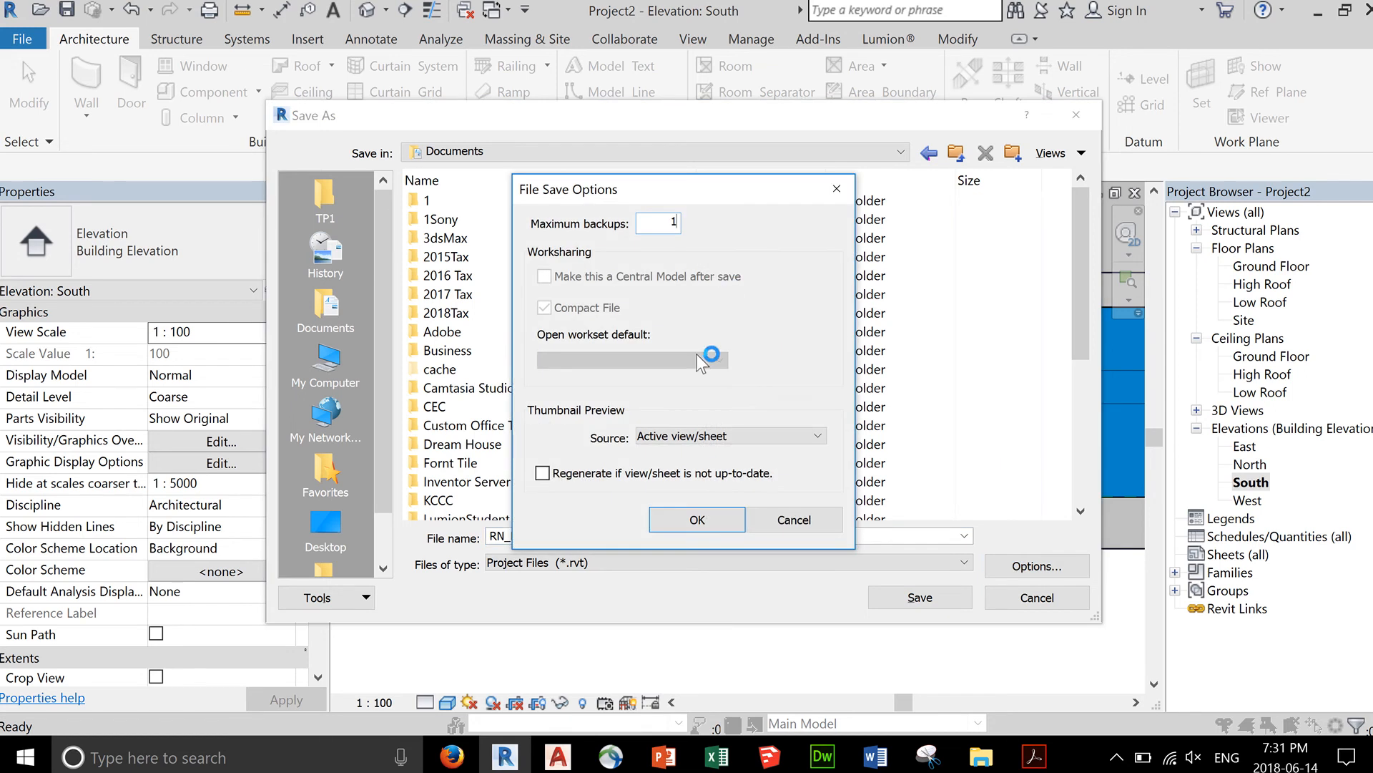
left_click(682, 526)
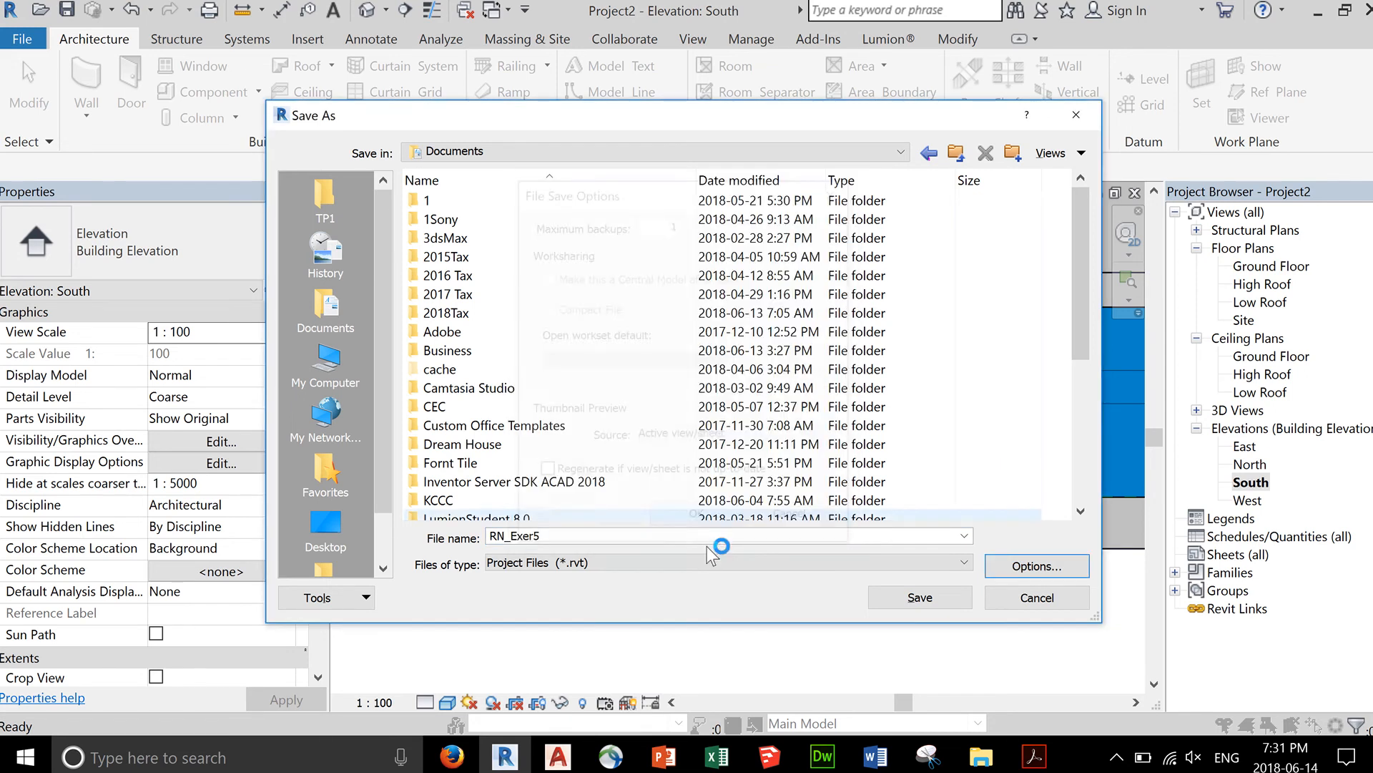
left_click(891, 599)
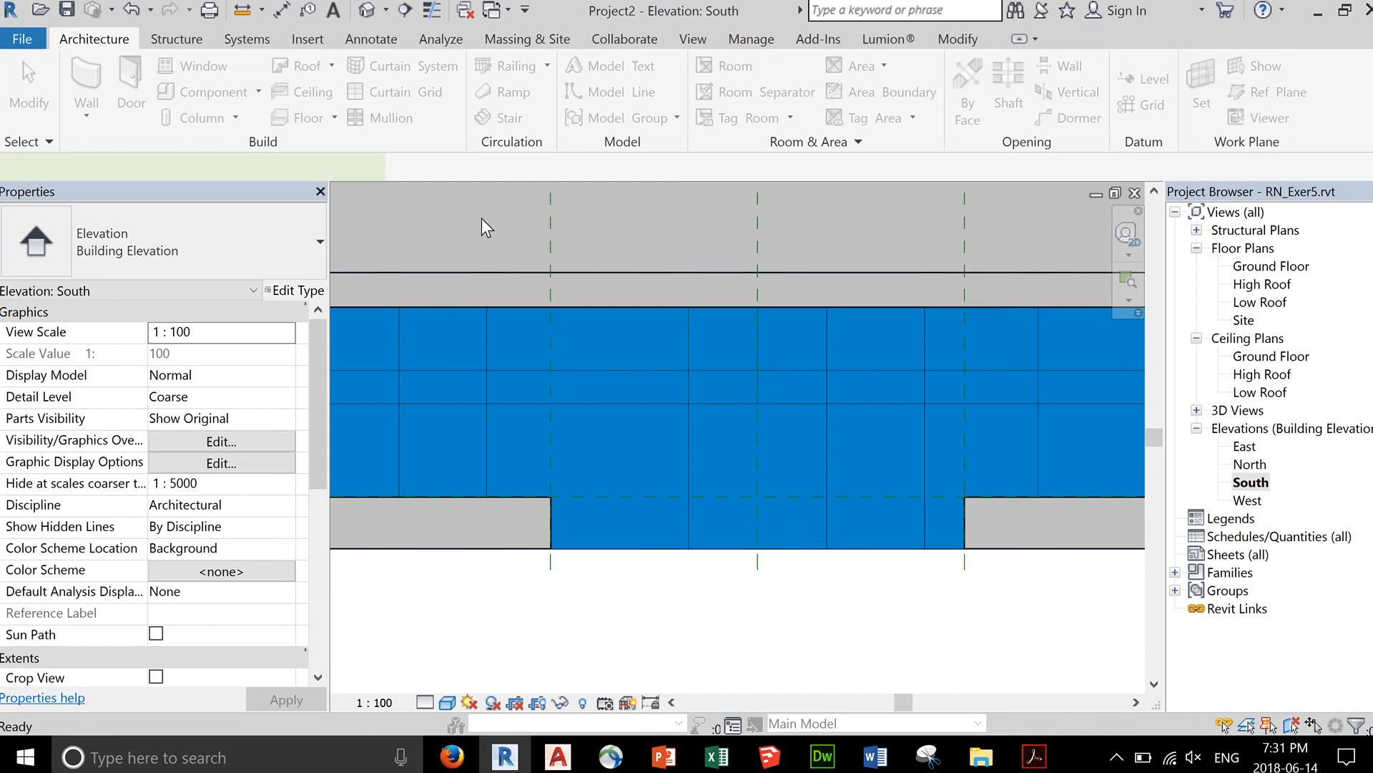
- Place a full-height vertical curtain grid line about 978 mm left of the door panel's left grid line
key("c")
key("g")
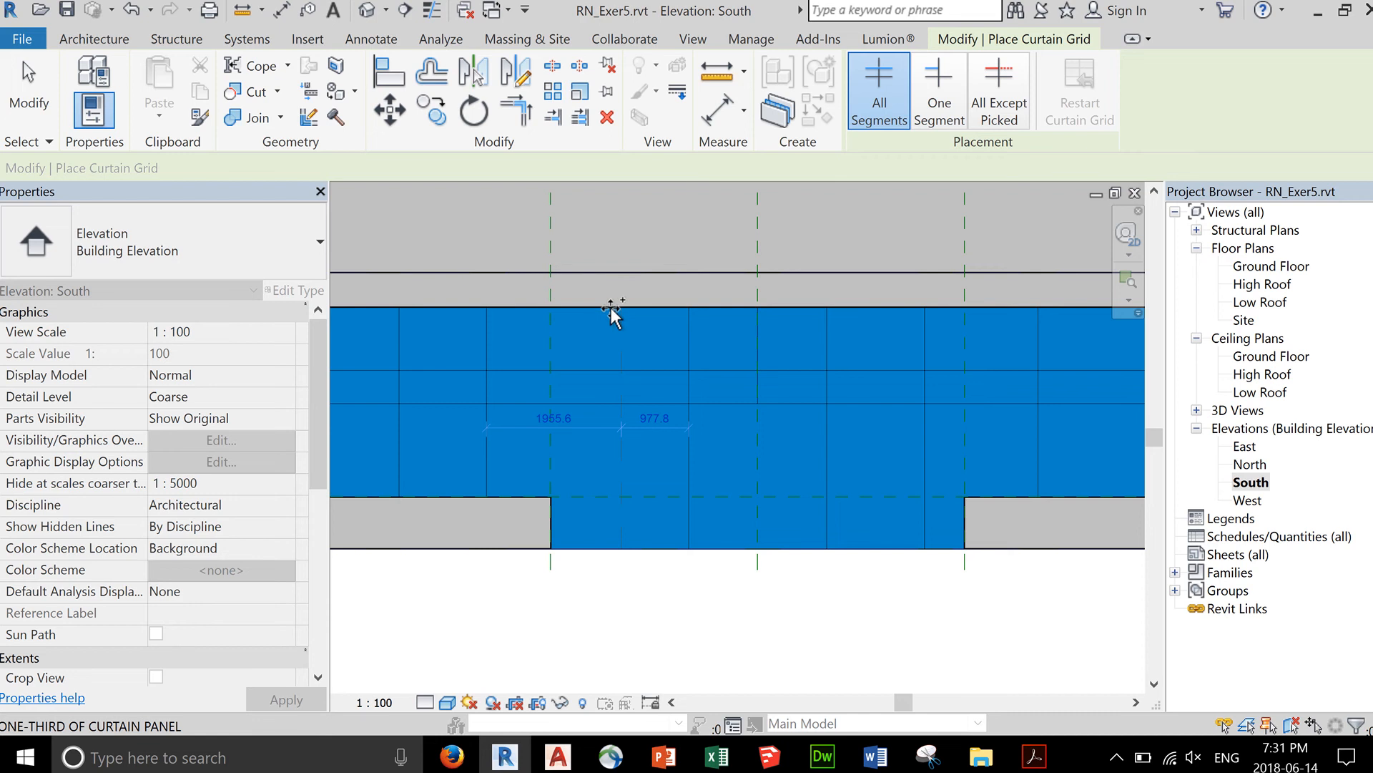
left_click(619, 421)
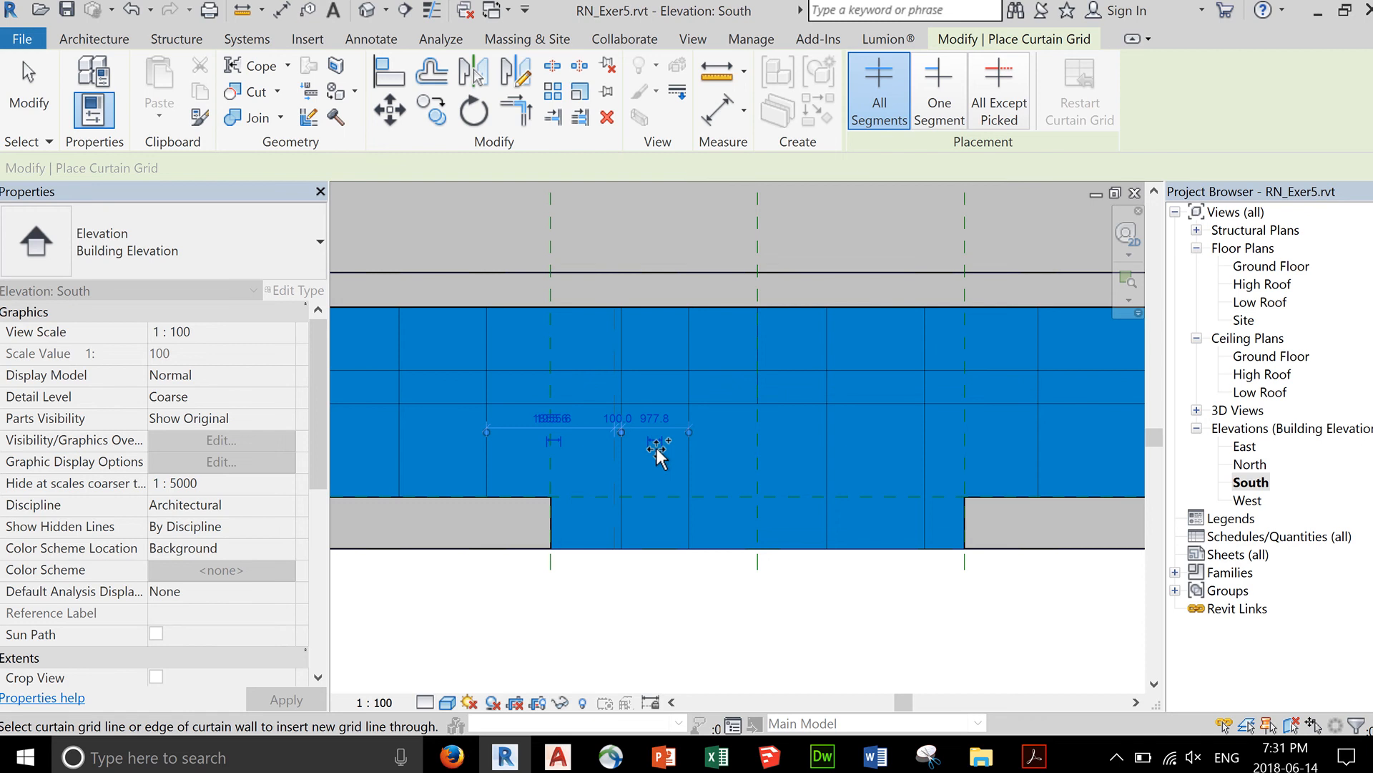
left_click(29, 90)
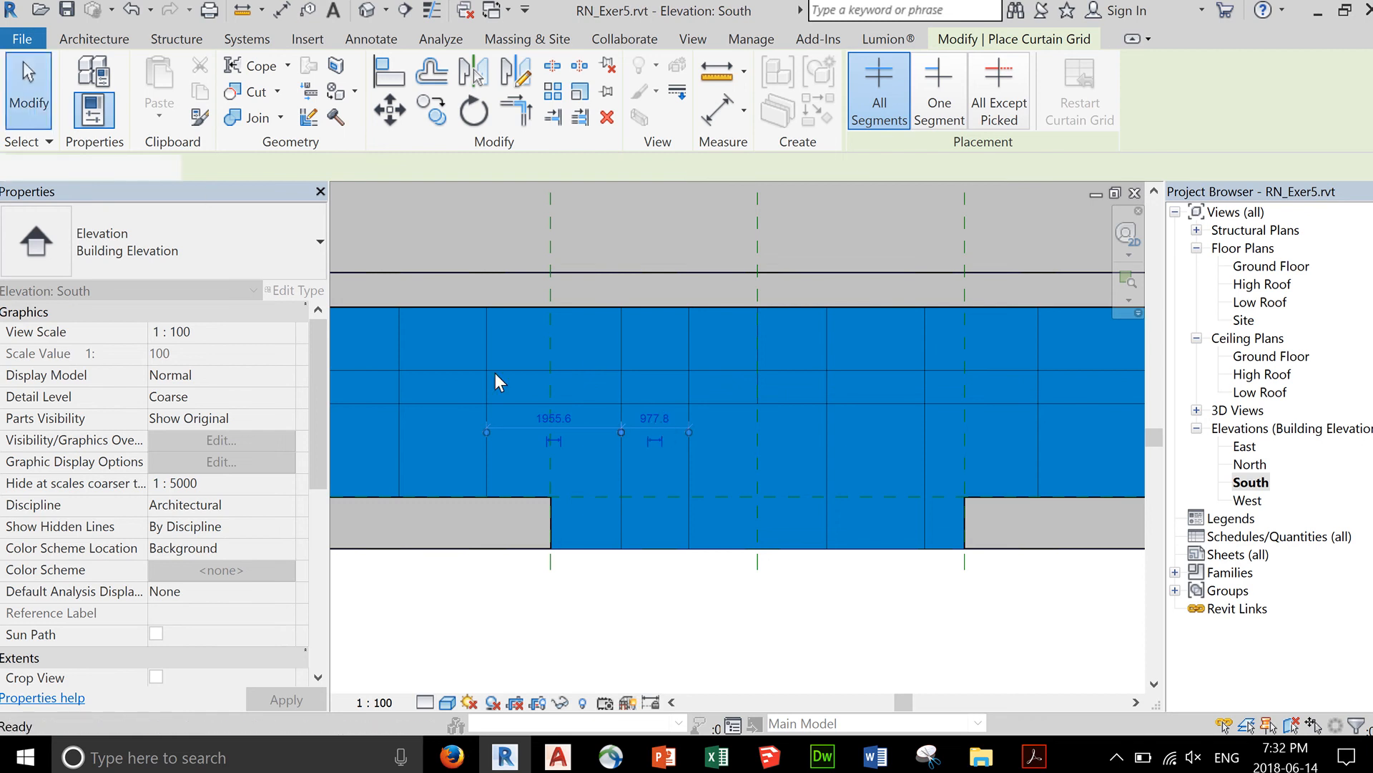
left_click(626, 429)
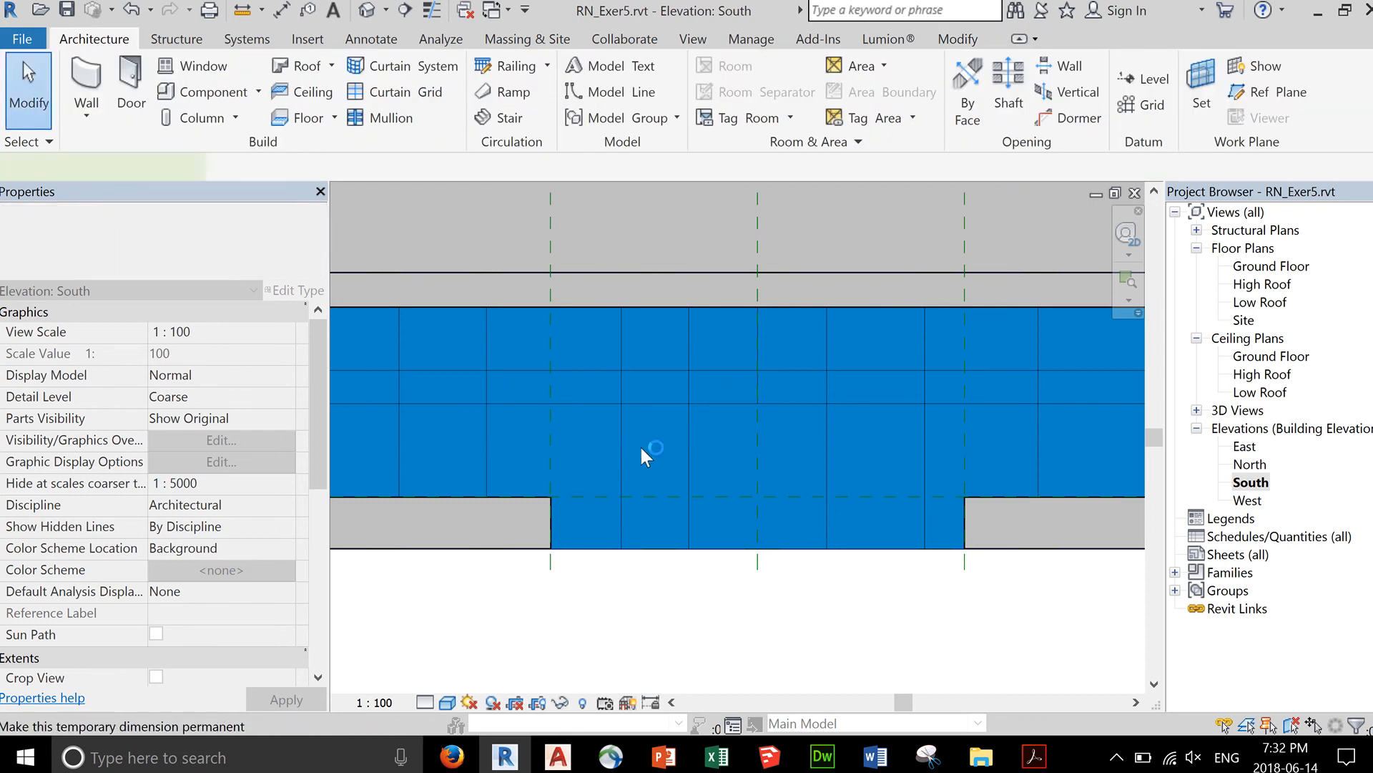
left_click(654, 419)
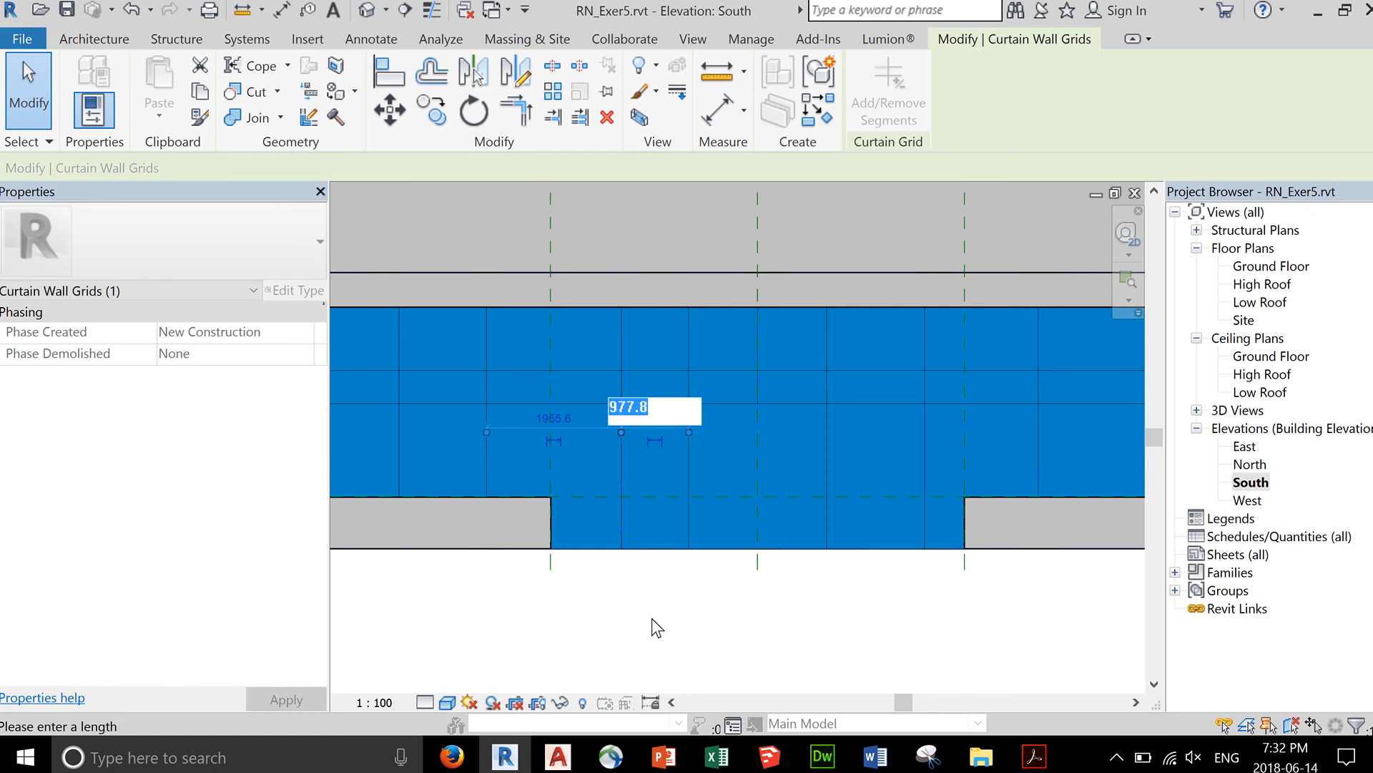
key("Return")
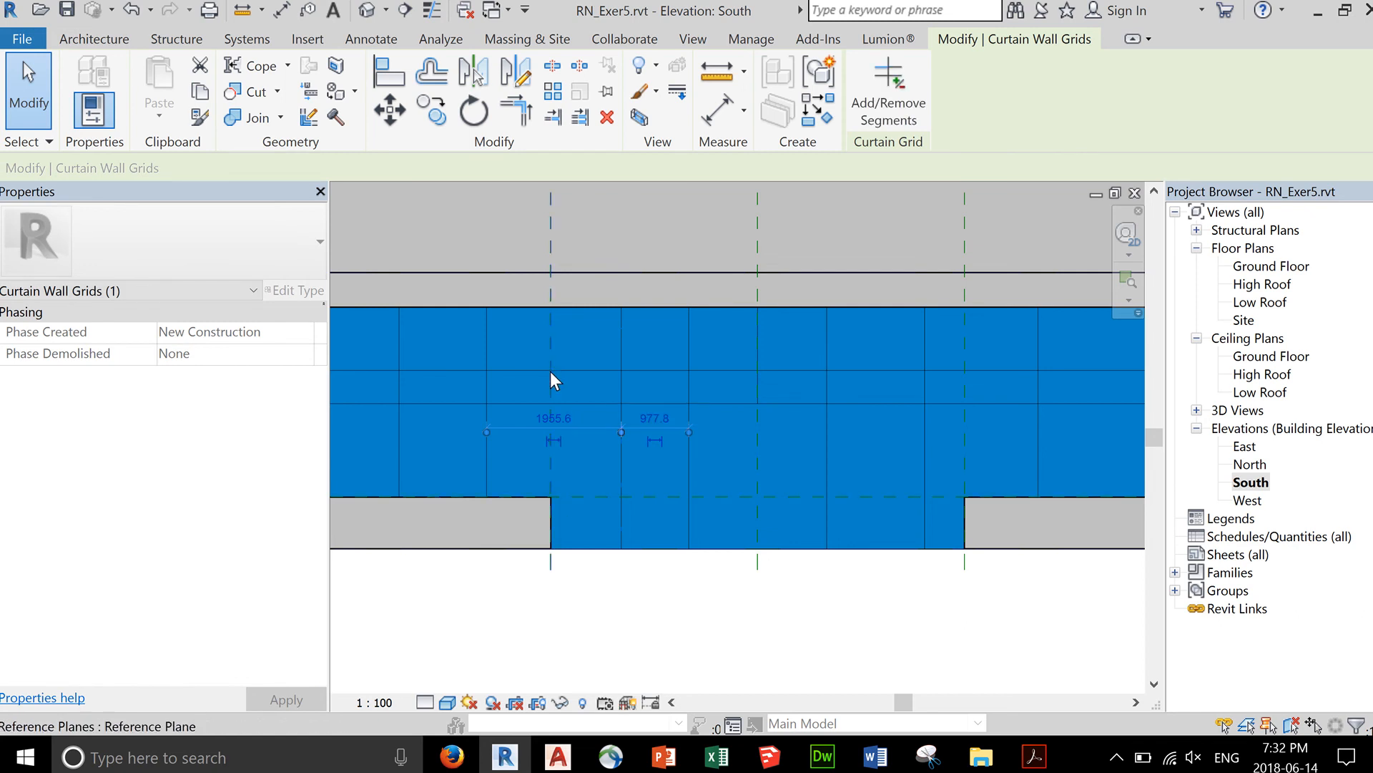
left_click(551, 345)
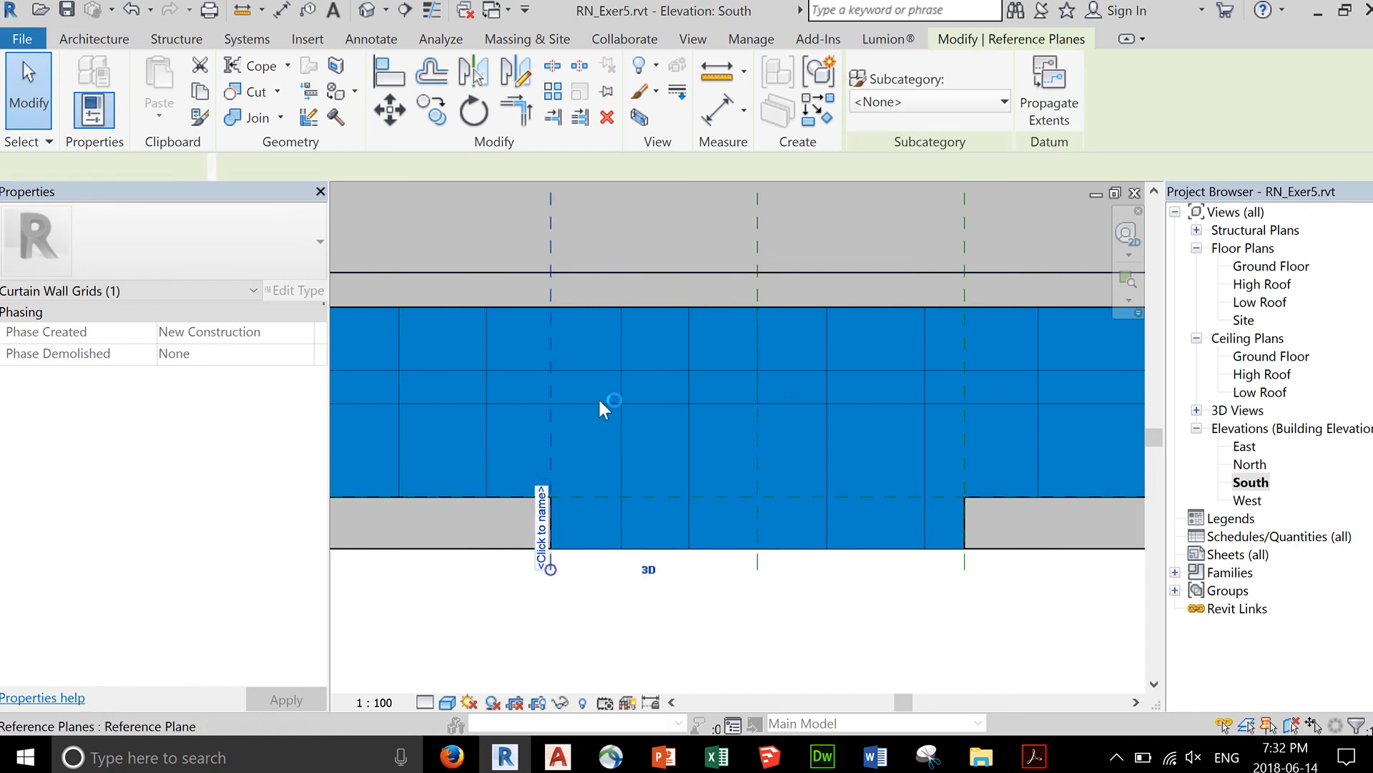
left_click(613, 640)
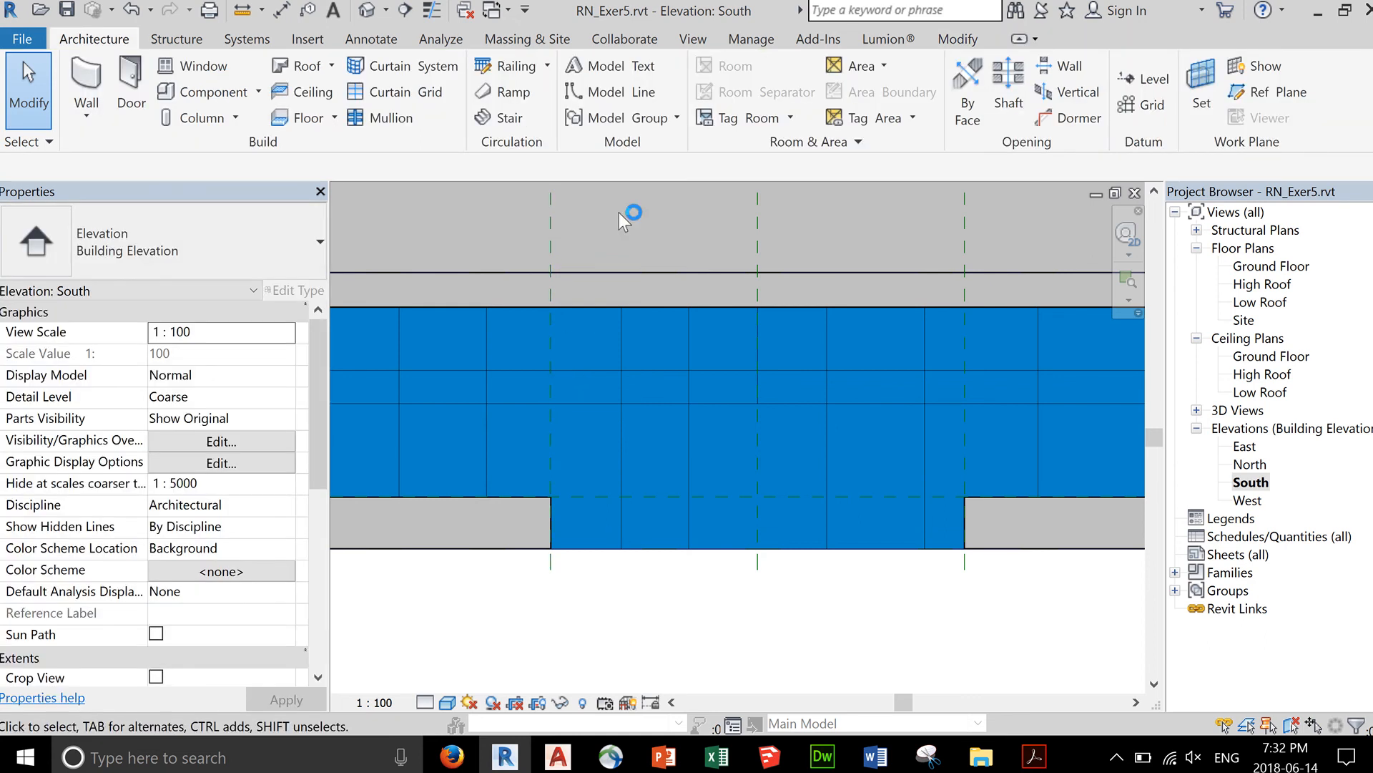
- Add full-height vertical curtain grid lines along the two reference planes at the left and right edges of the entrance opening
left_click(389, 93)
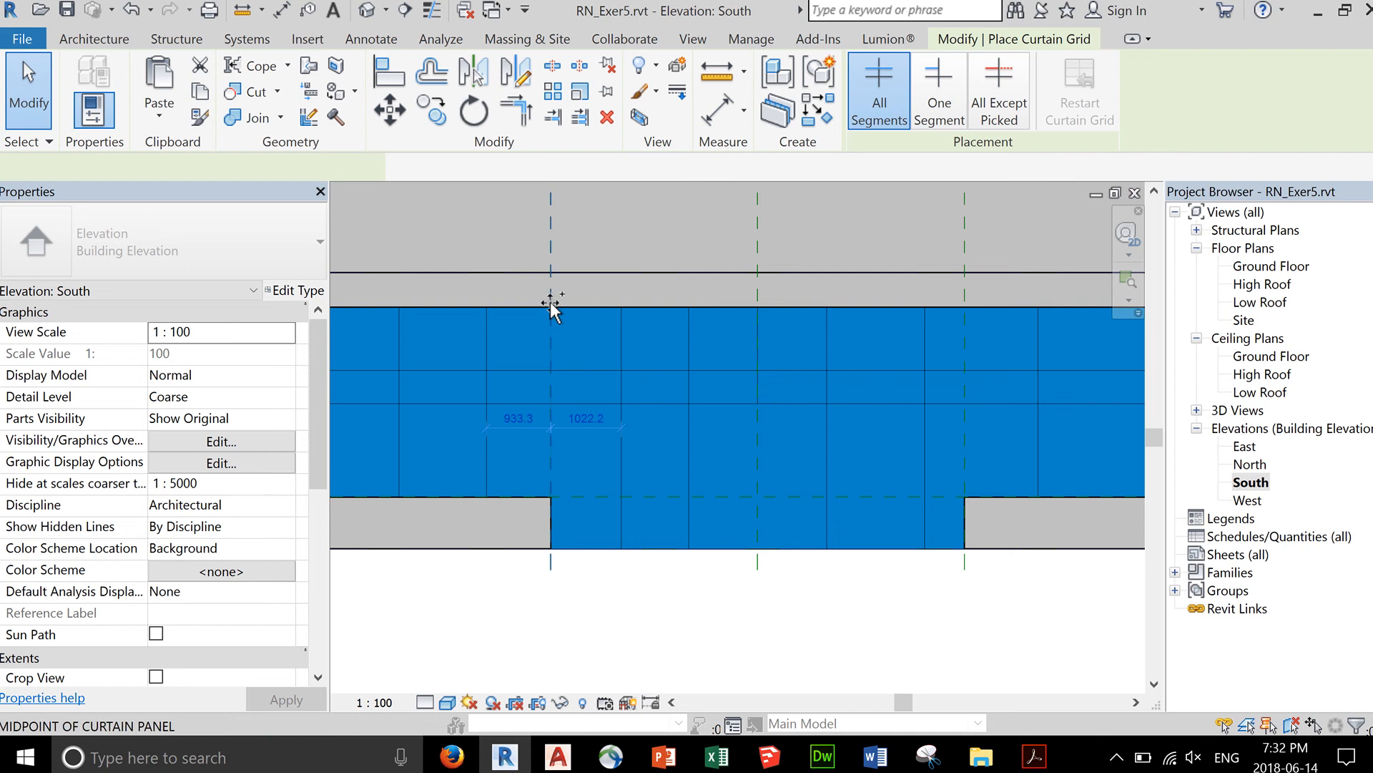
left_click(552, 304)
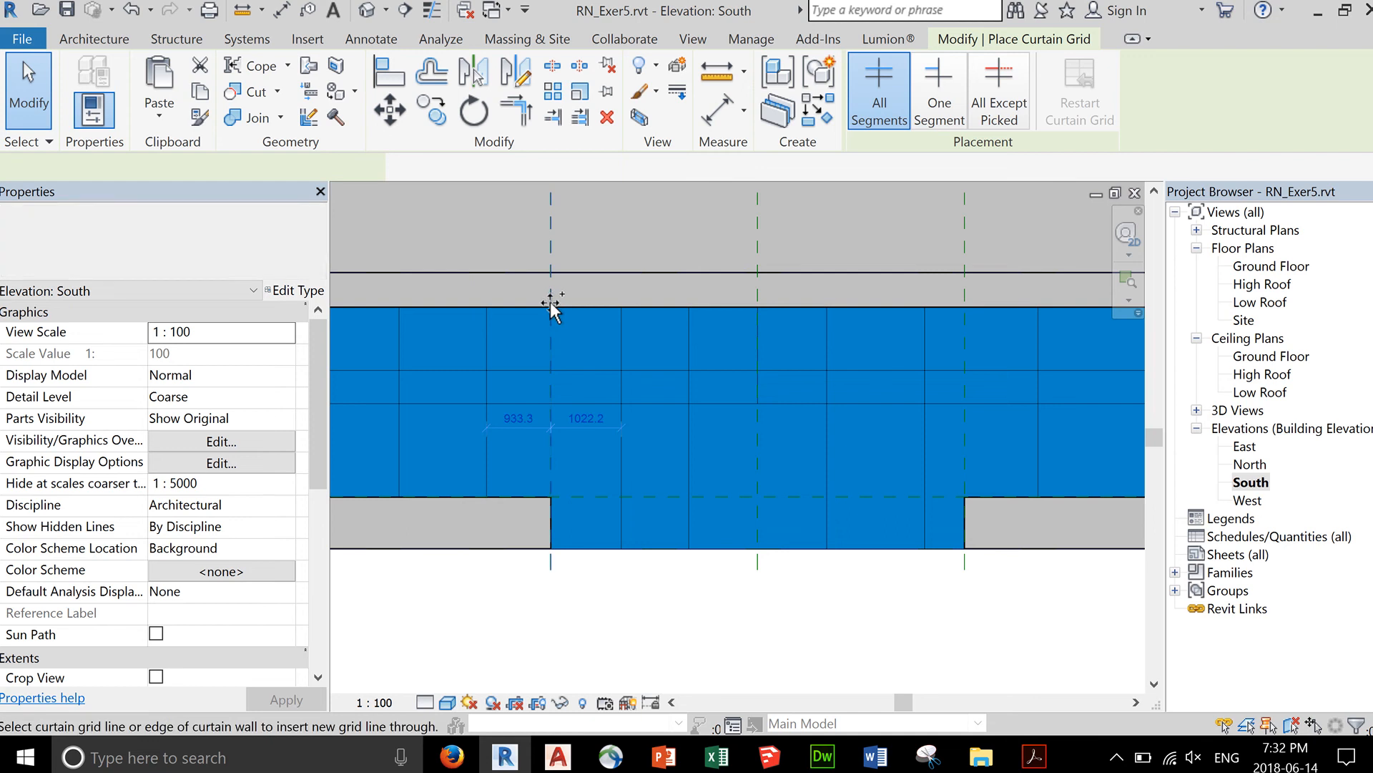
left_click(965, 309)
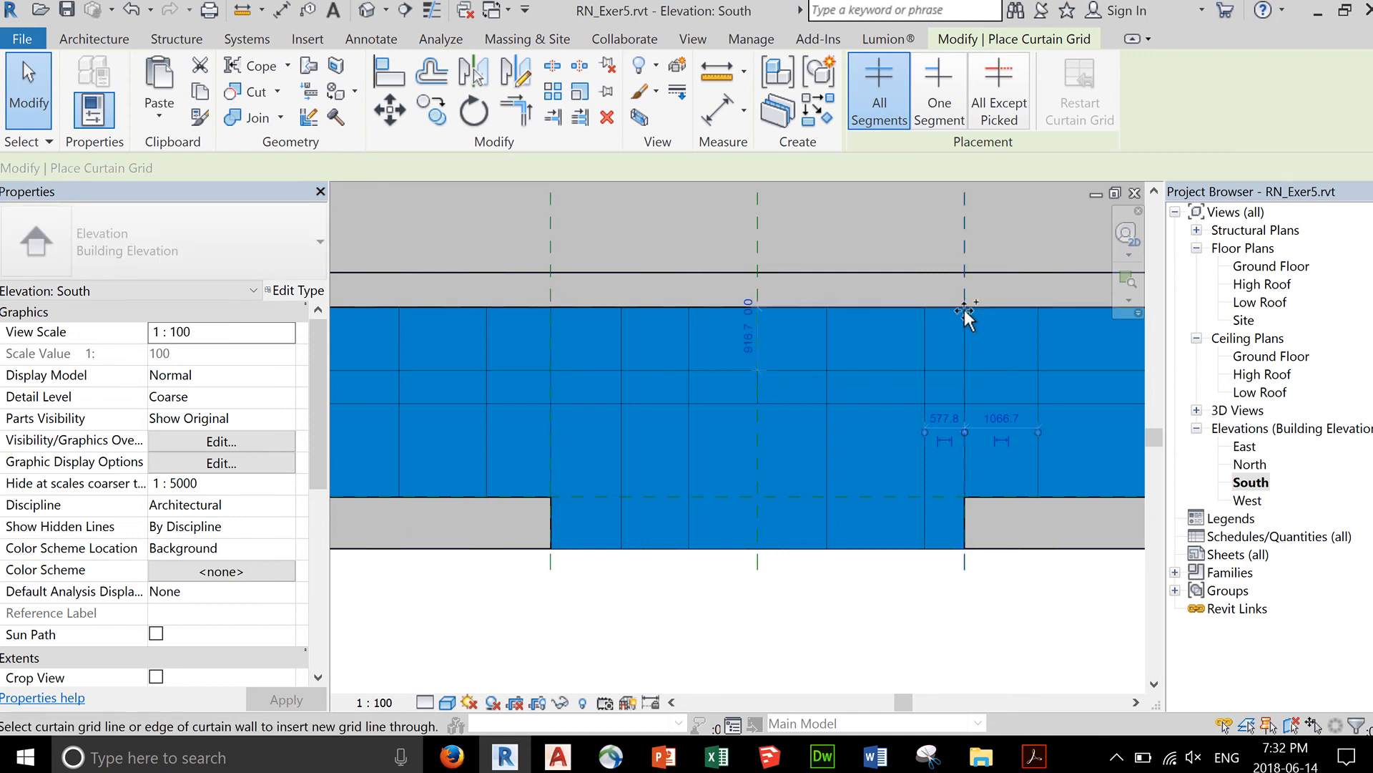
key("Escape")
key("Escape")
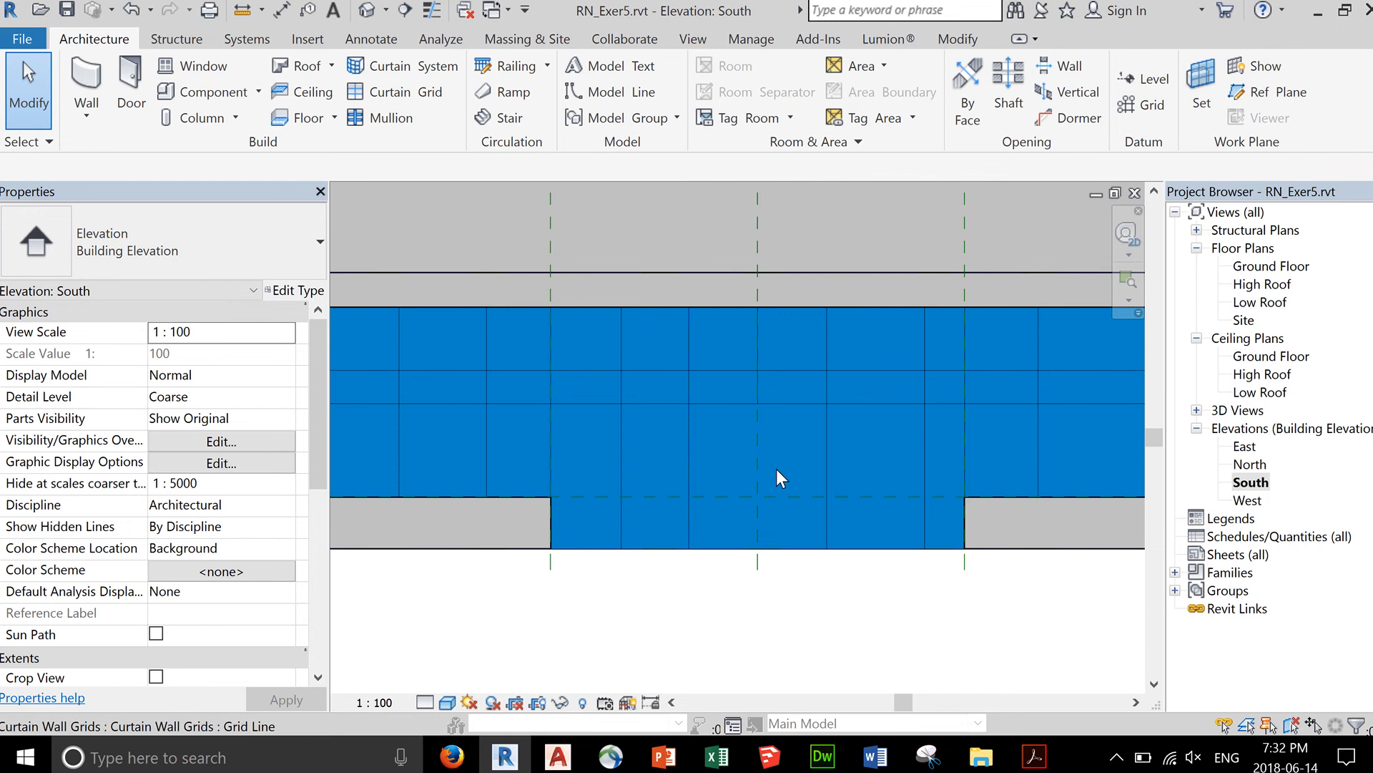
- Set the grid line between the opening's left edge and the door panel to 1000 mm from the opening's left edge
left_click(621, 431)
left_click(587, 416)
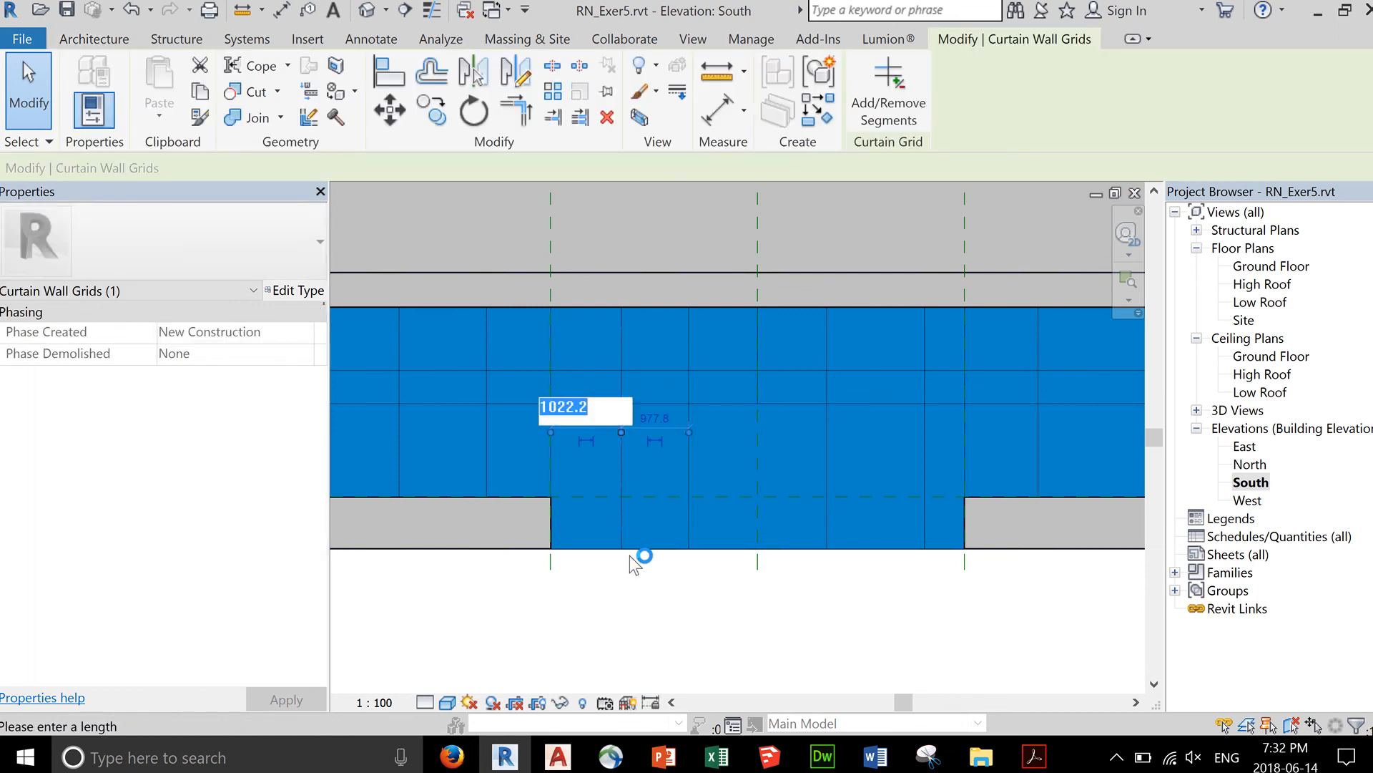
type("1000")
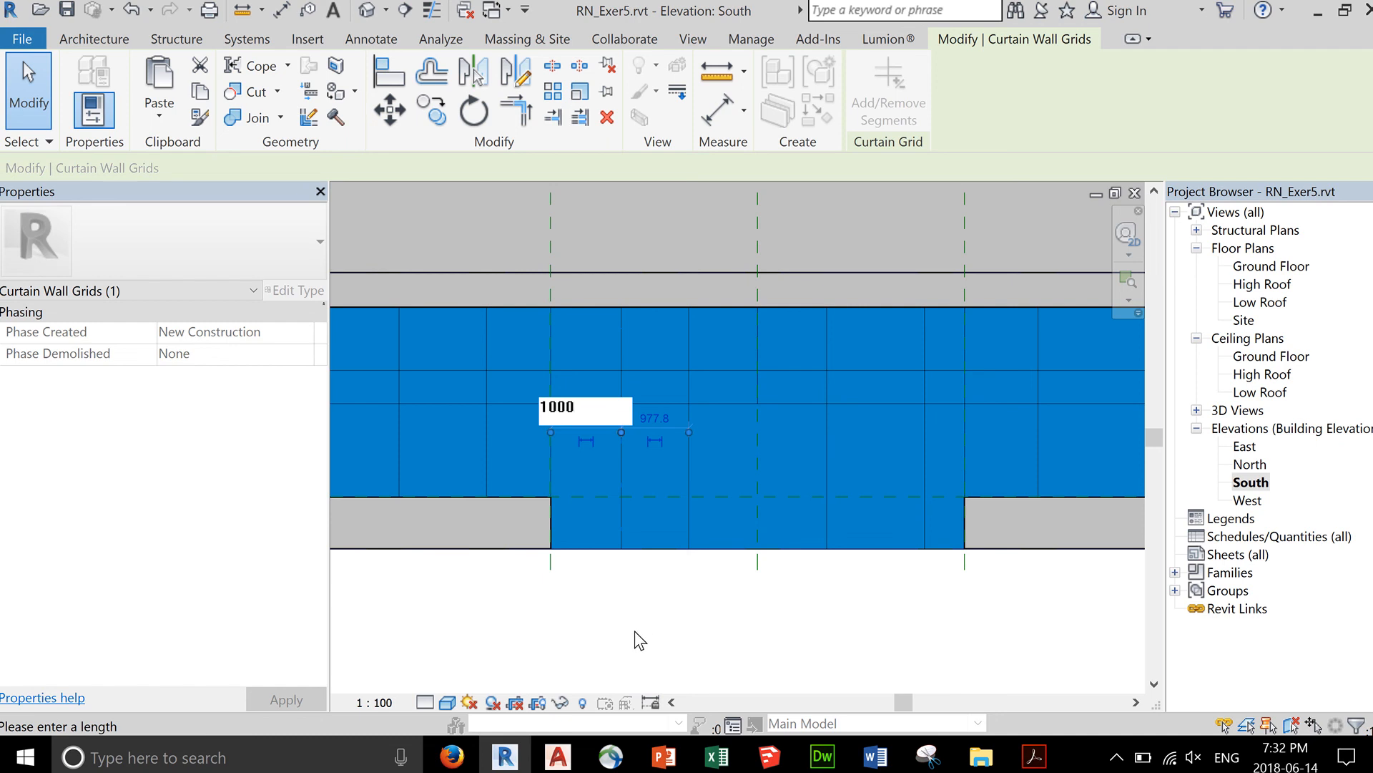
key("Return")
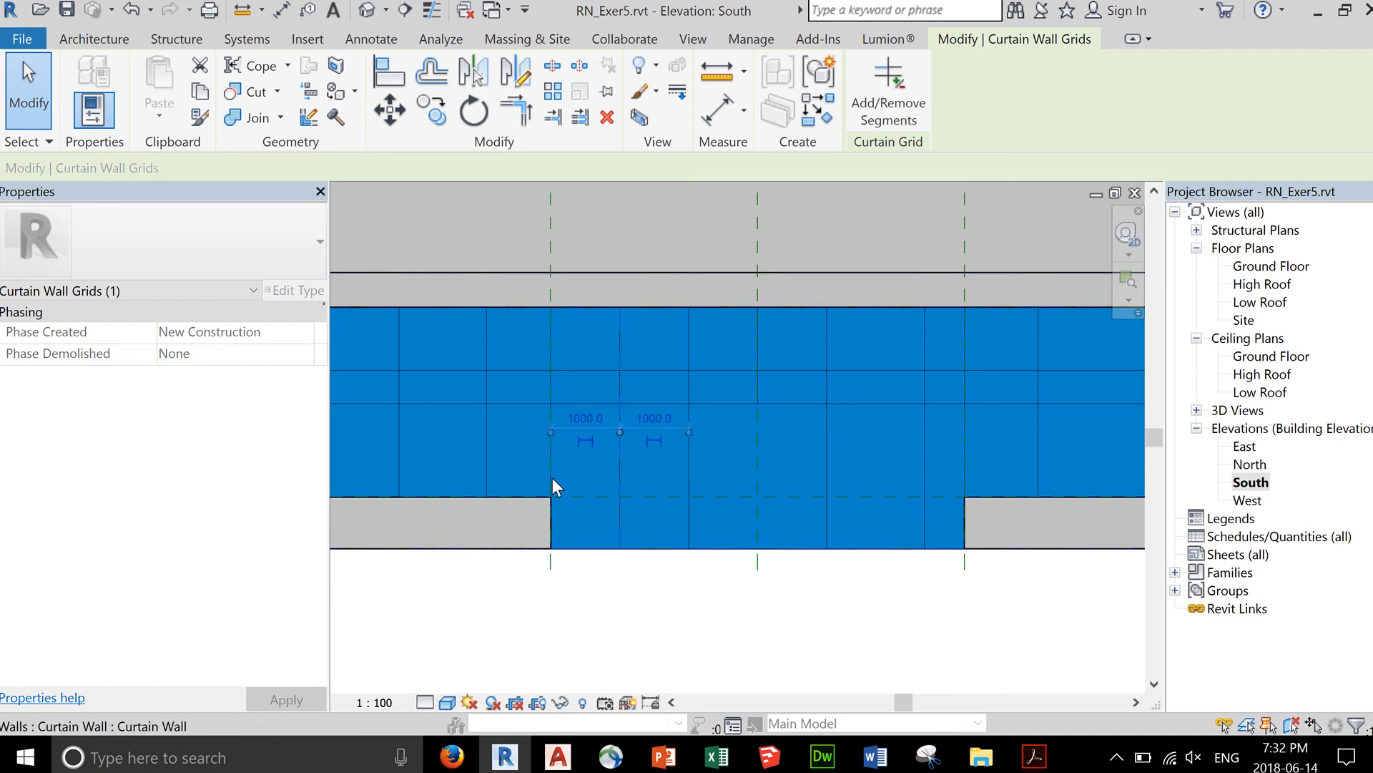
- Set the first vertical grid line outside the opening's left edge to 1000 mm from that edge
left_click(486, 437)
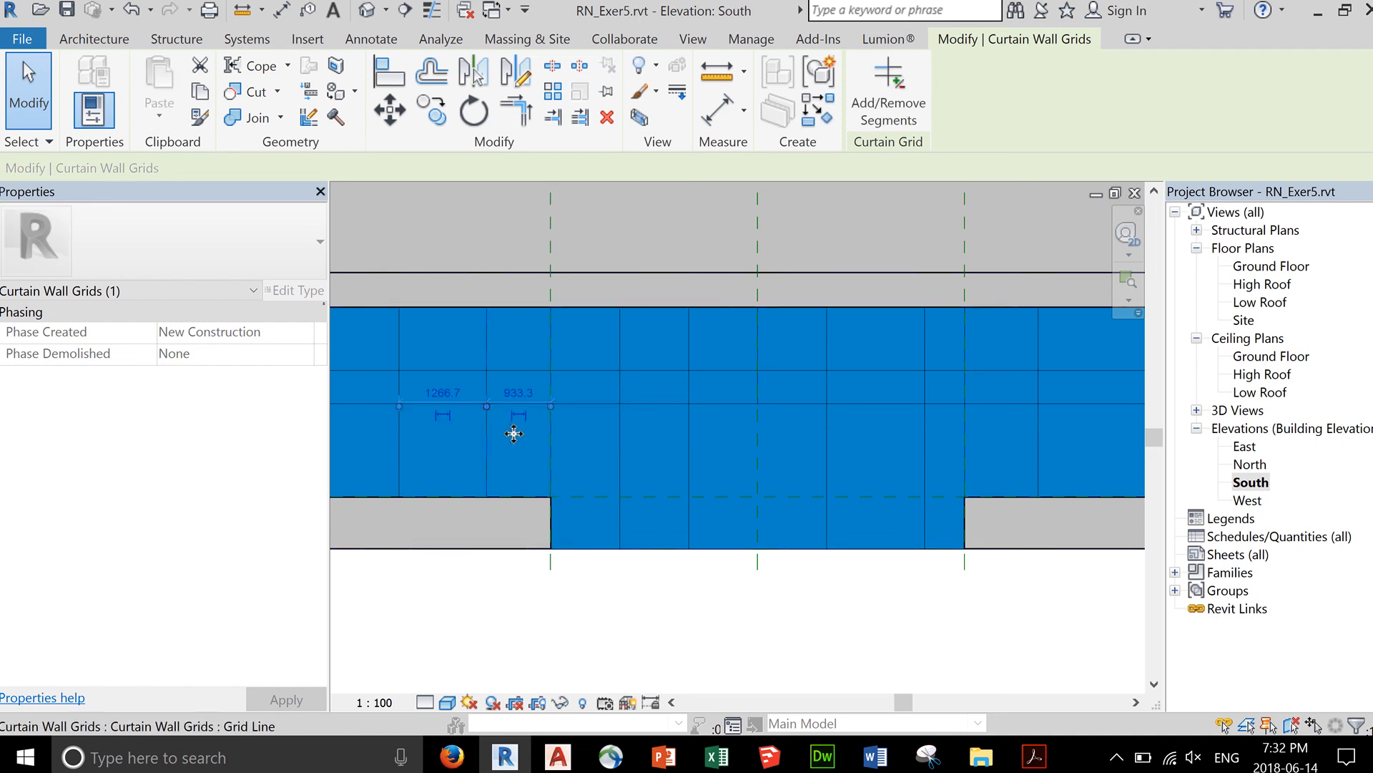
left_click(526, 393)
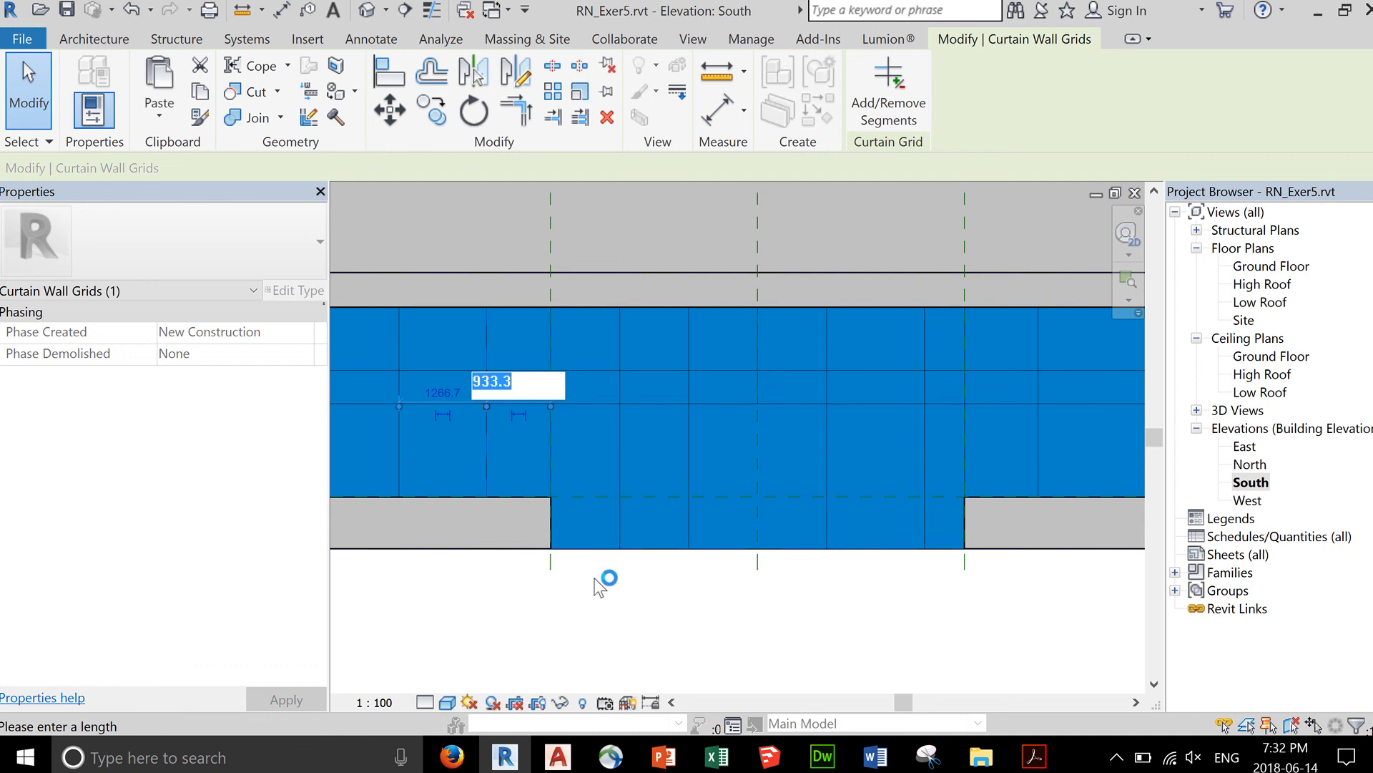
type("1000")
key("Return")
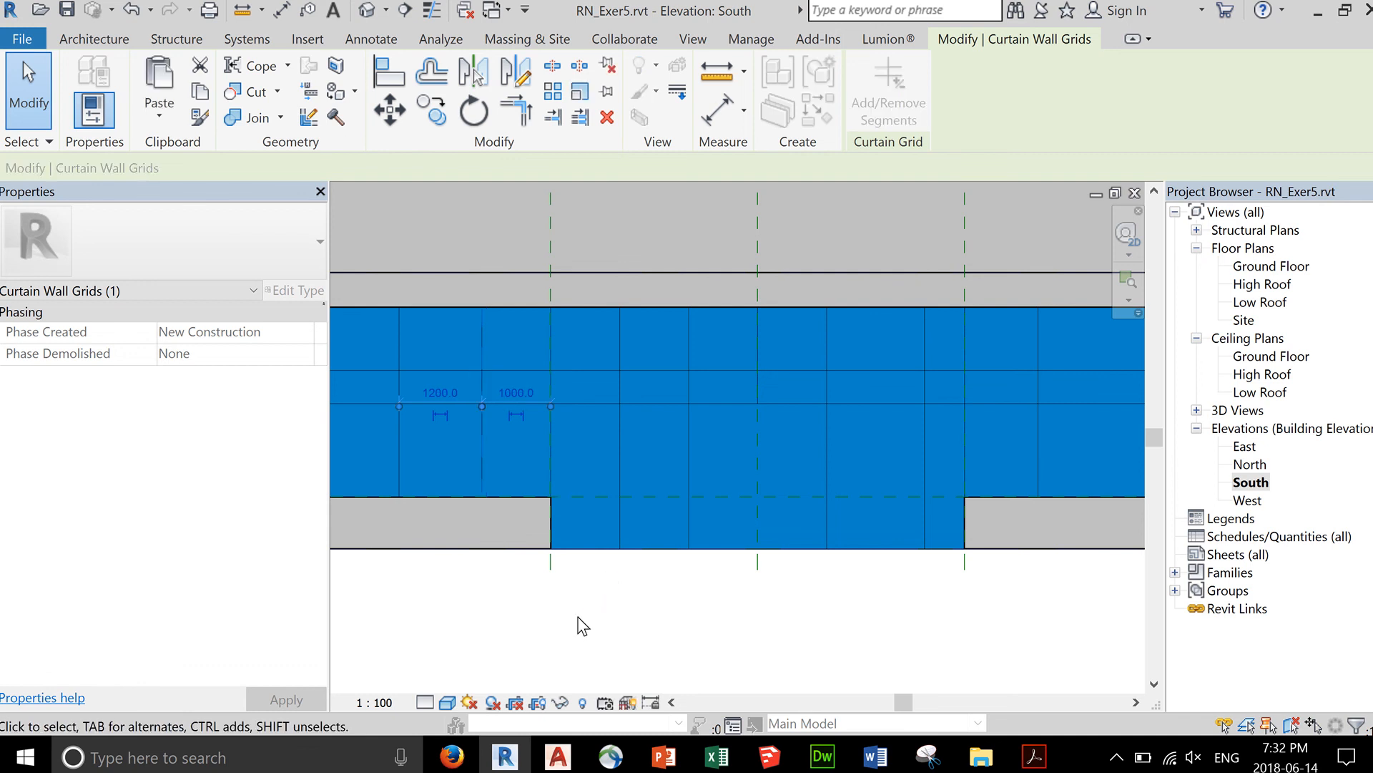
- Set the same grid line to 1000 mm from its left-hand neighbour
left_click(448, 392)
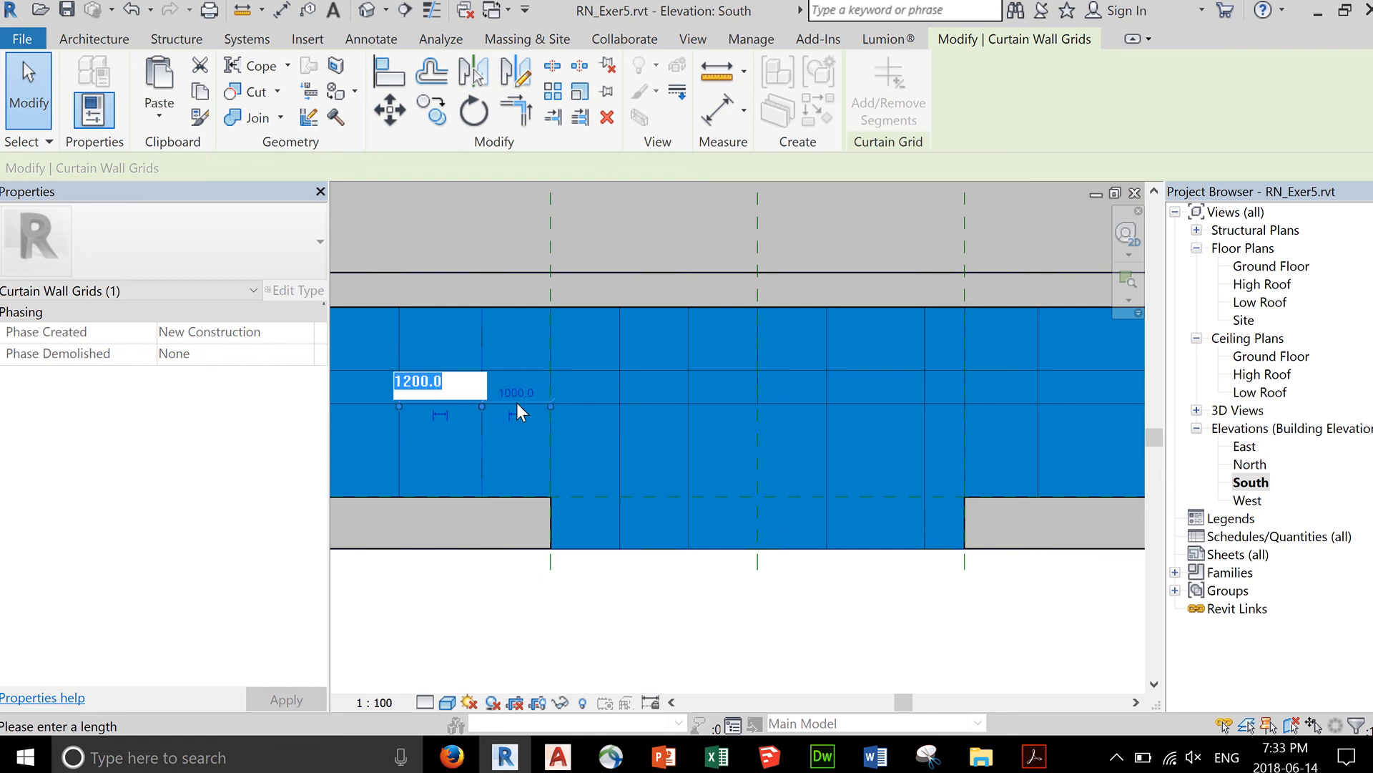
type("1000")
key("Return")
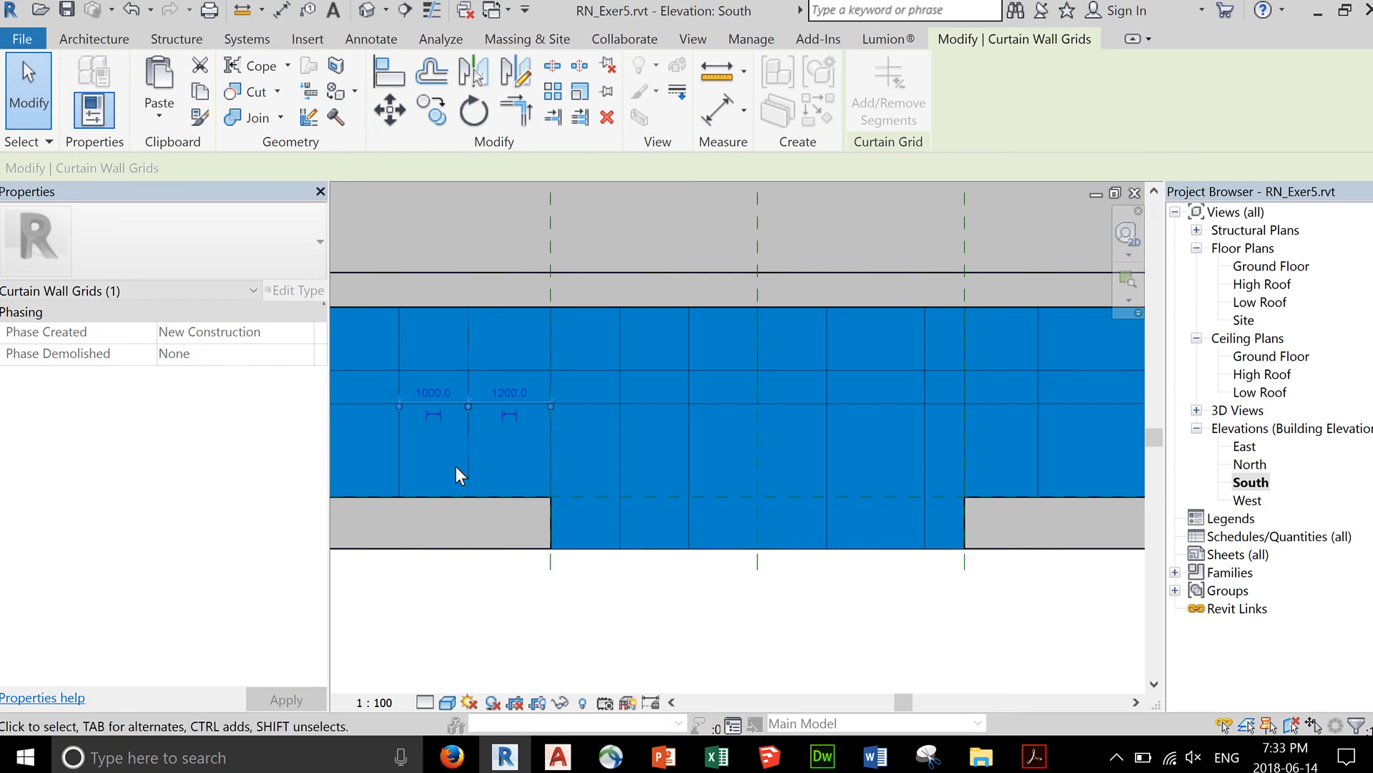
- Make the dimension from that grid line to the opening's left edge permanent and set it to 1000 mm
left_click(511, 401)
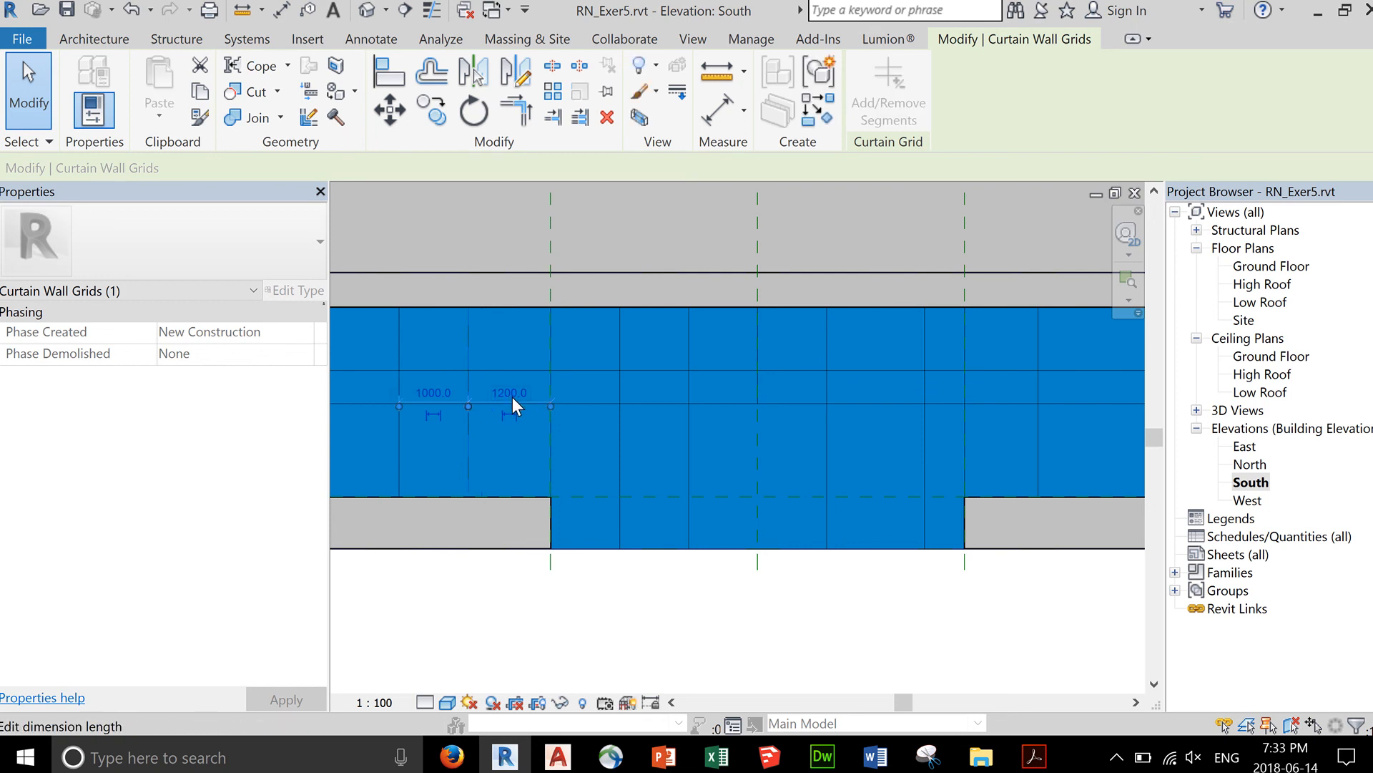
left_click(509, 414)
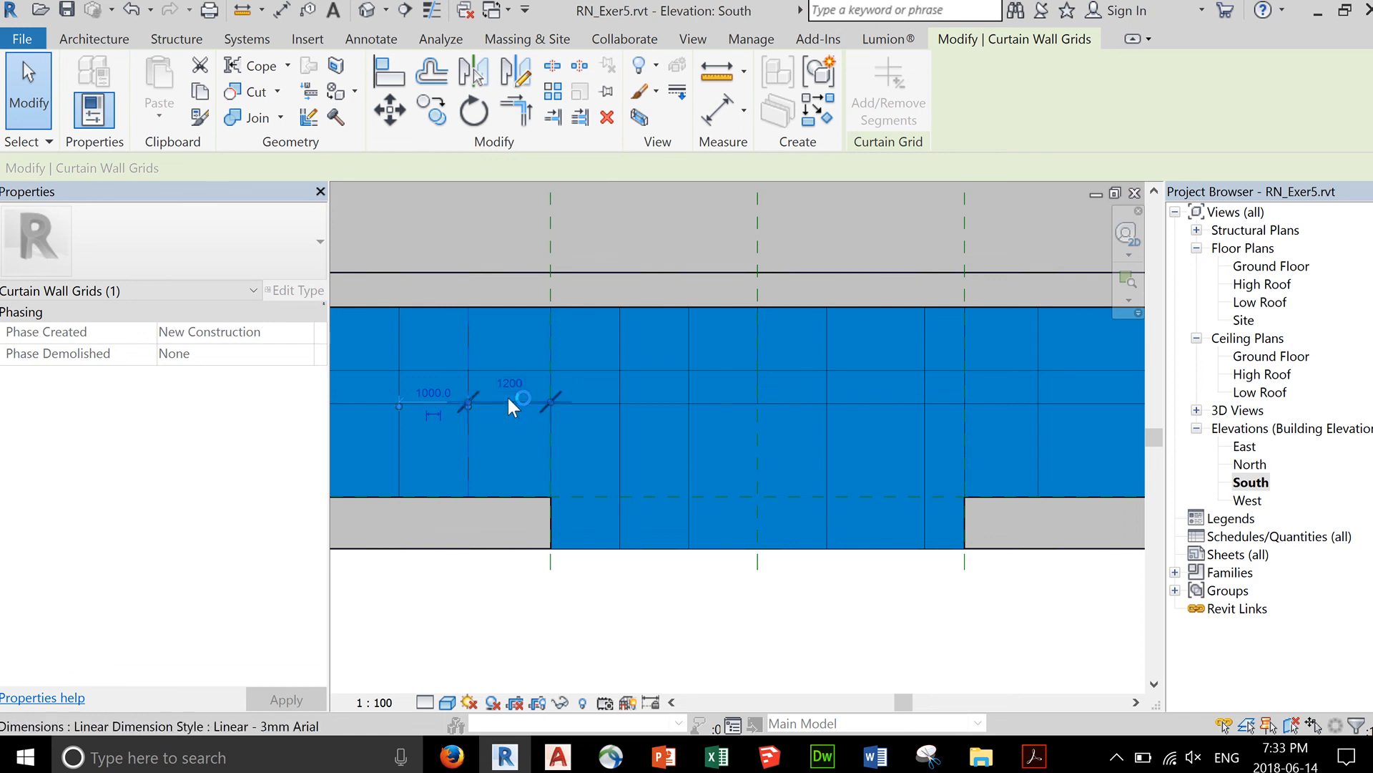
left_click(511, 384)
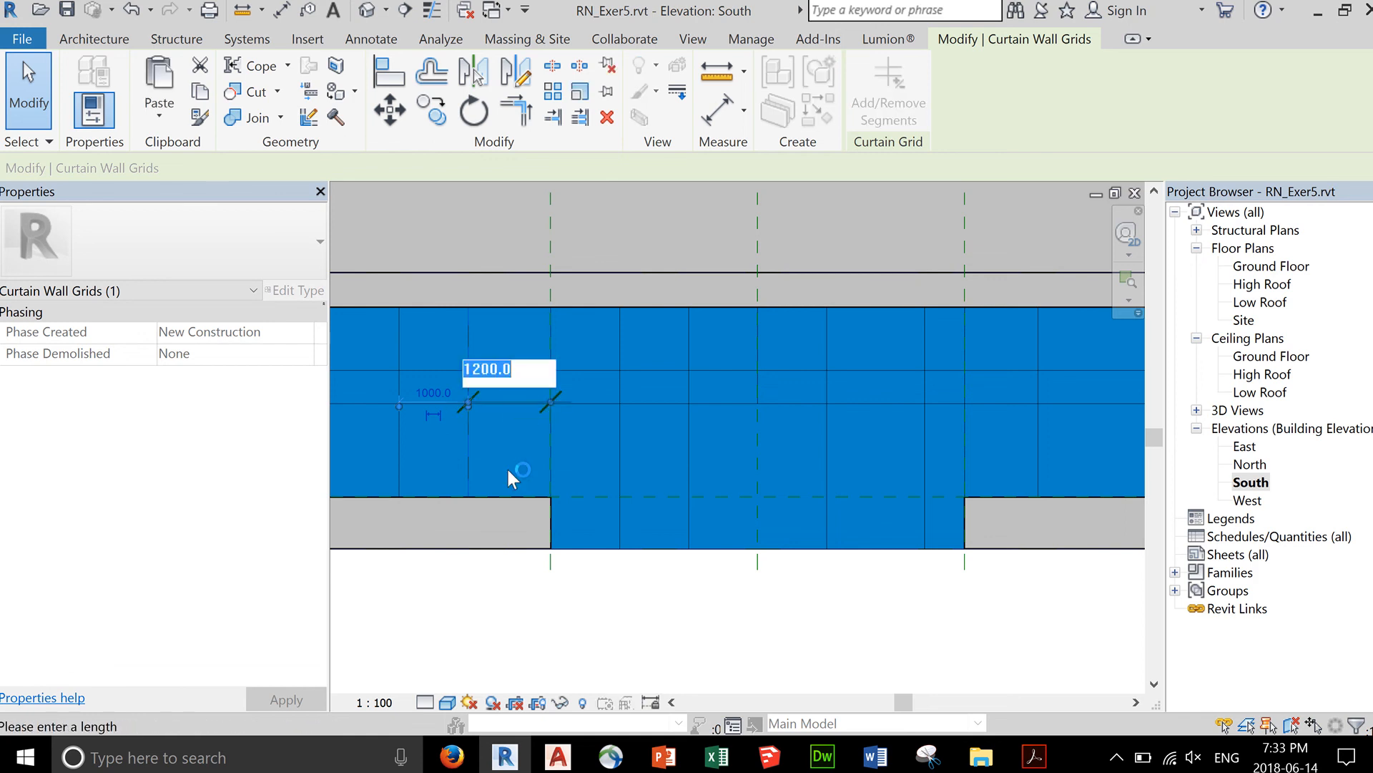
type("1000")
key("Return")
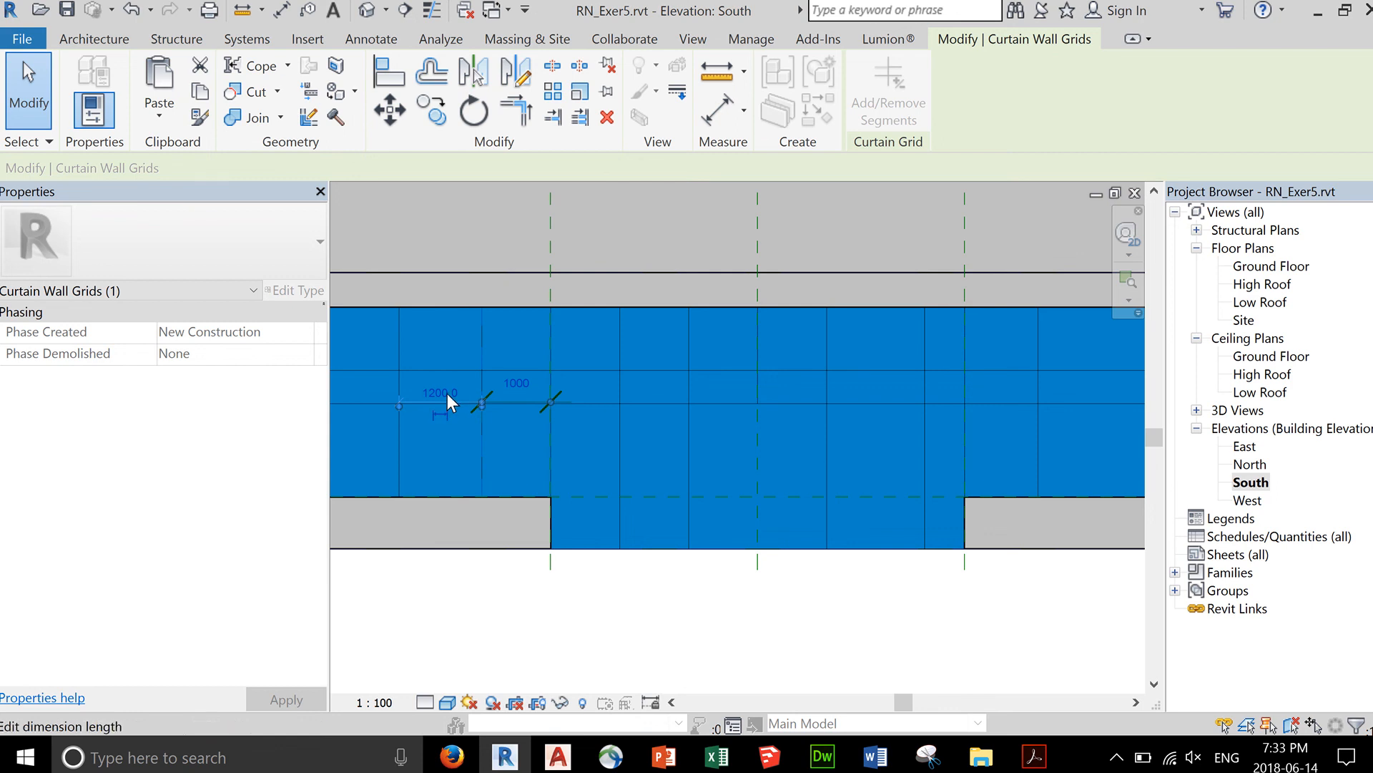
- Set the second vertical grid line outside the opening's left edge to 1000 mm from the grid line nearer the opening
left_click(448, 394)
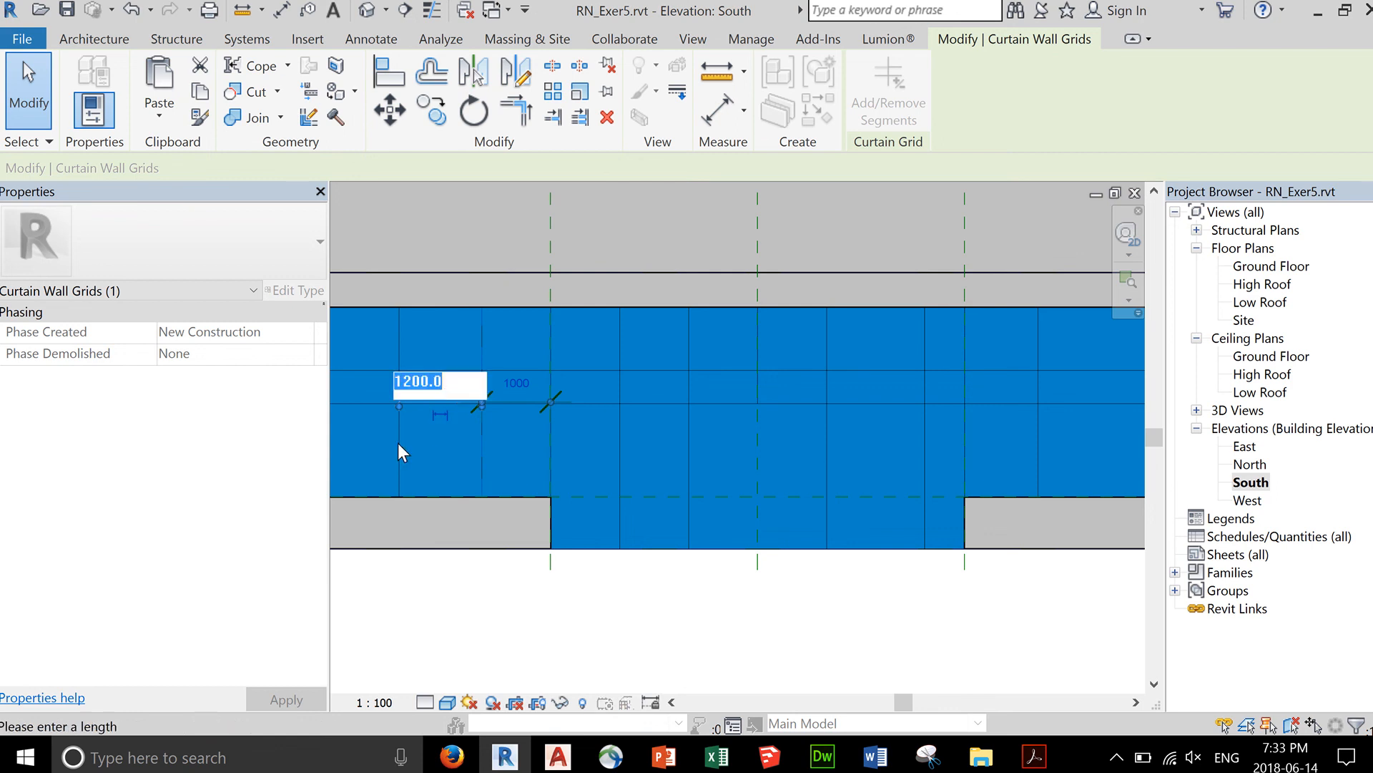
key("Return")
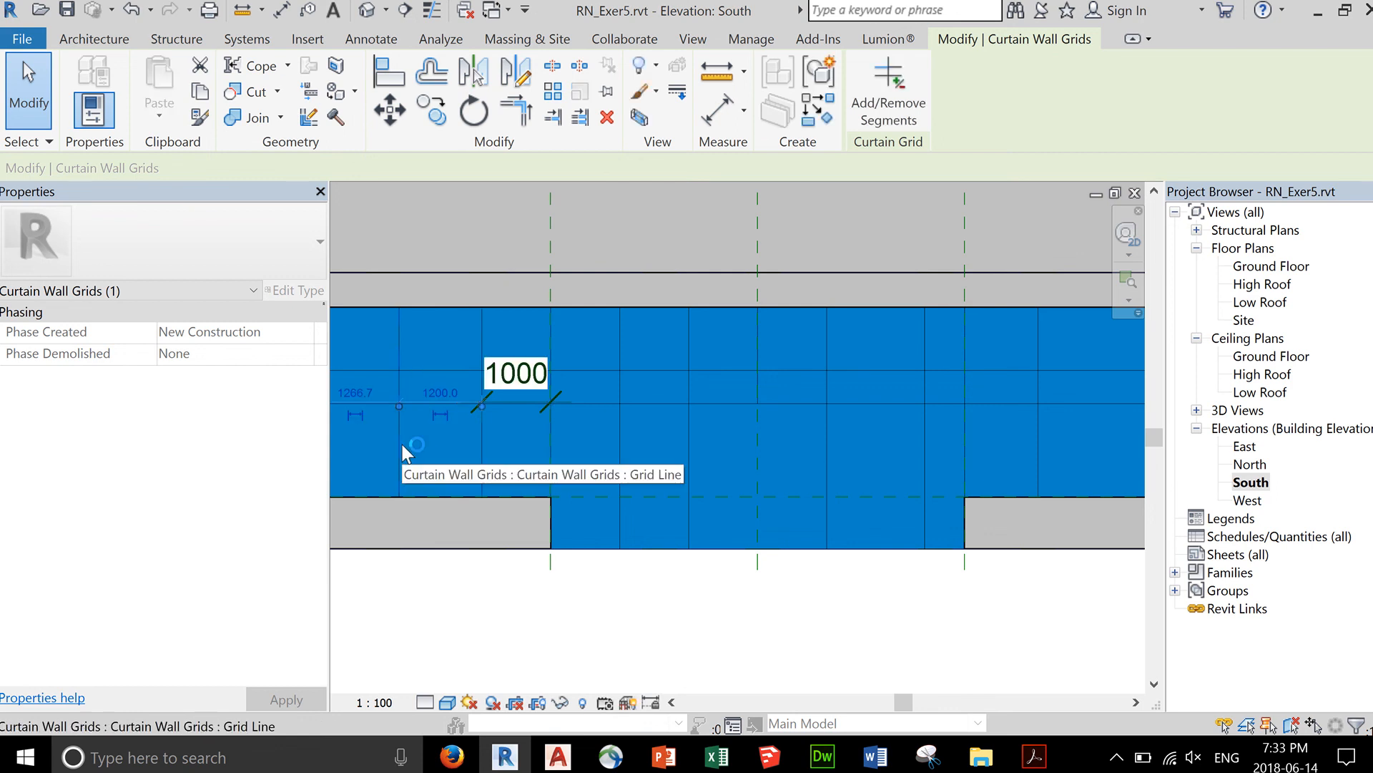
left_click(448, 394)
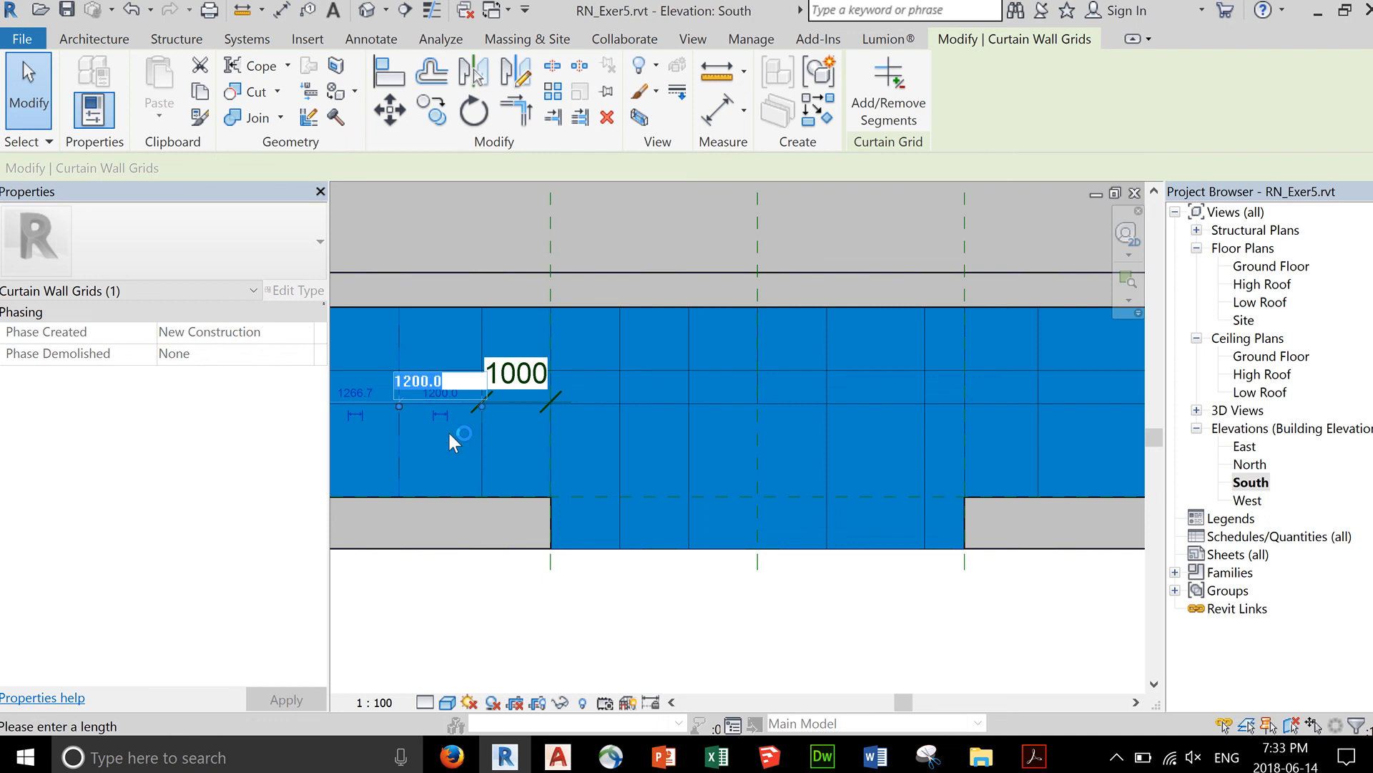
type("1000")
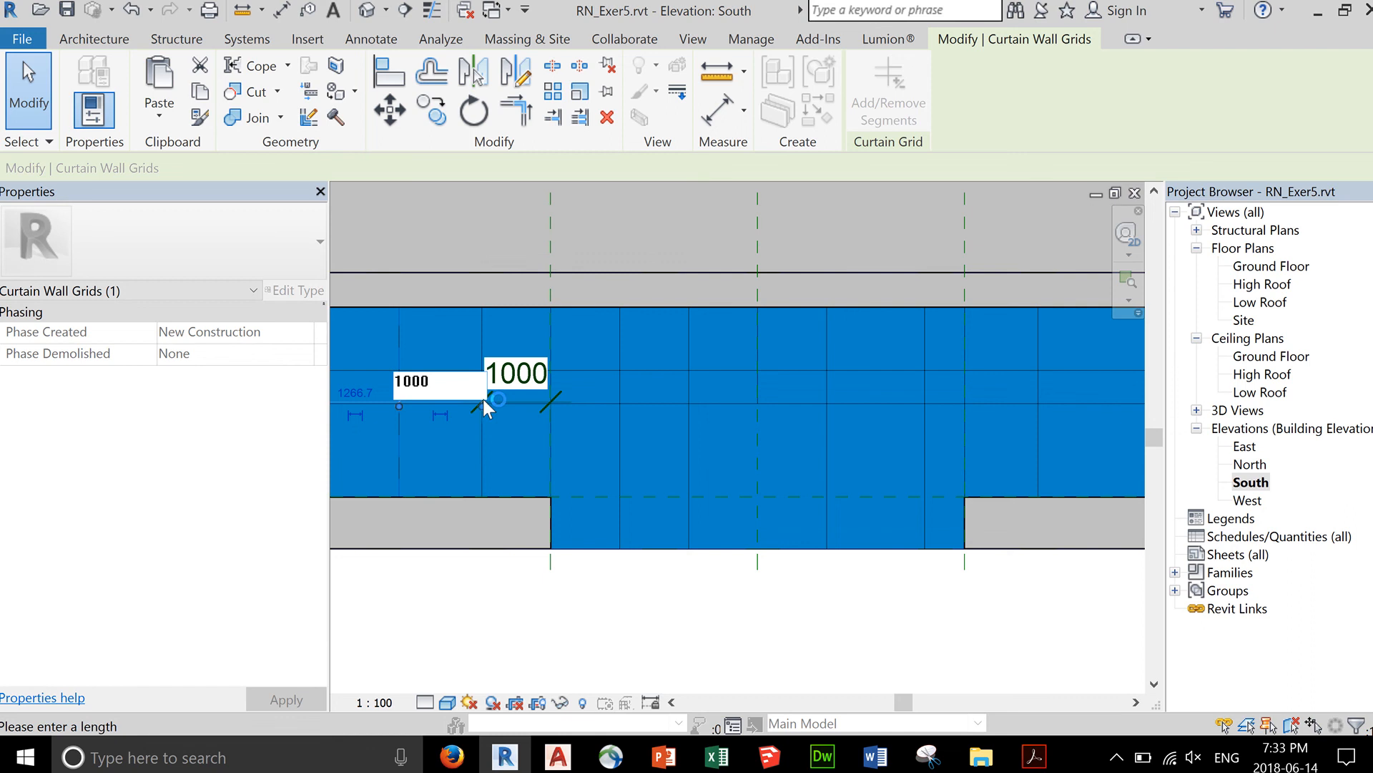
key("Return")
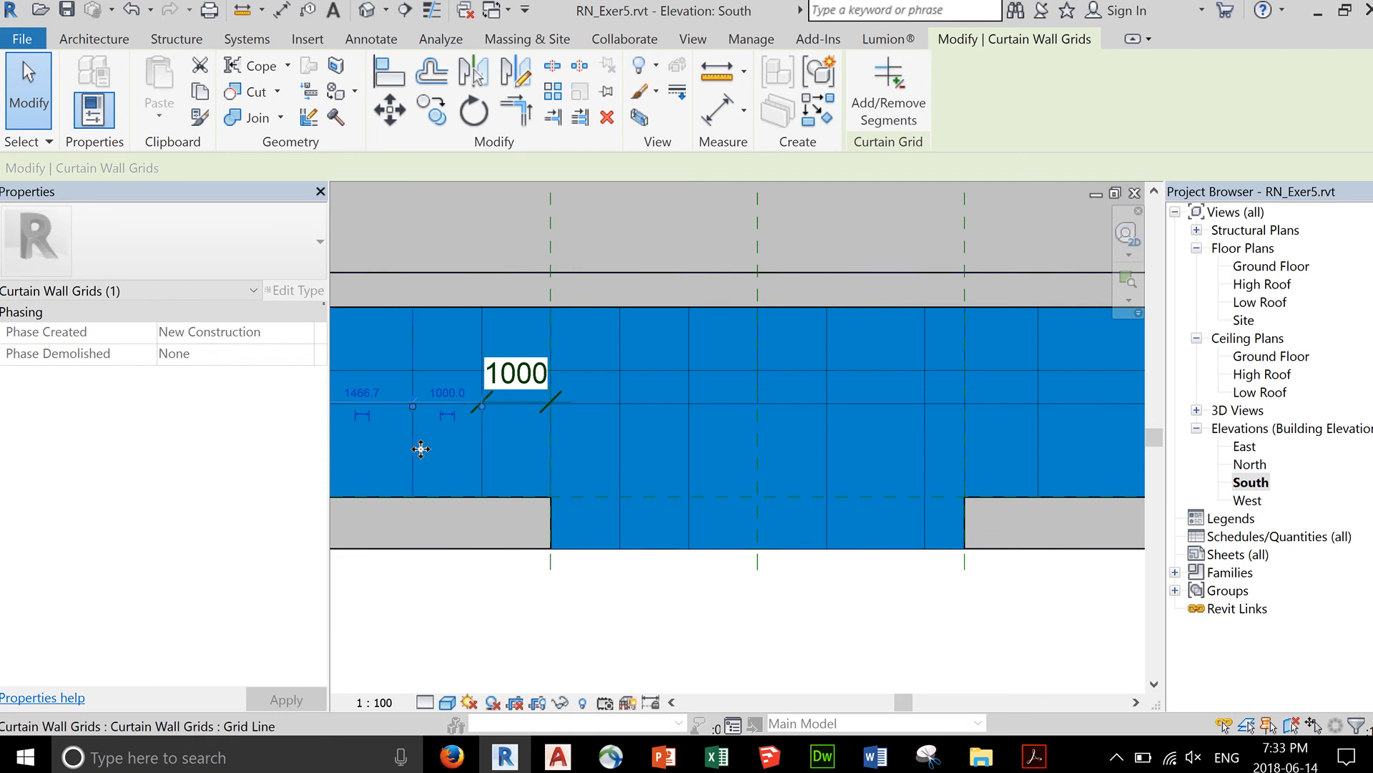
left_click(463, 631)
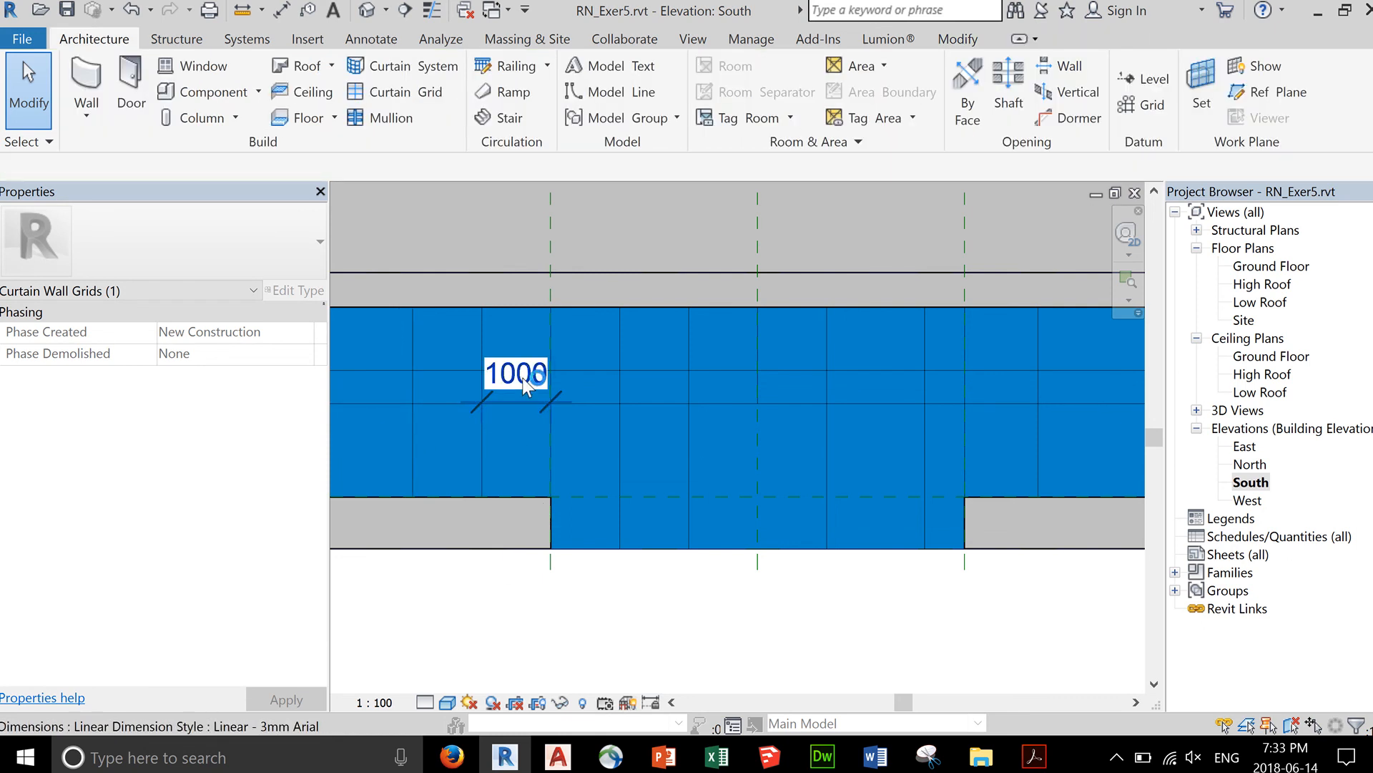
- Delete the permanent dimension between the opening's left edge and the first grid line outside it
left_click(522, 378)
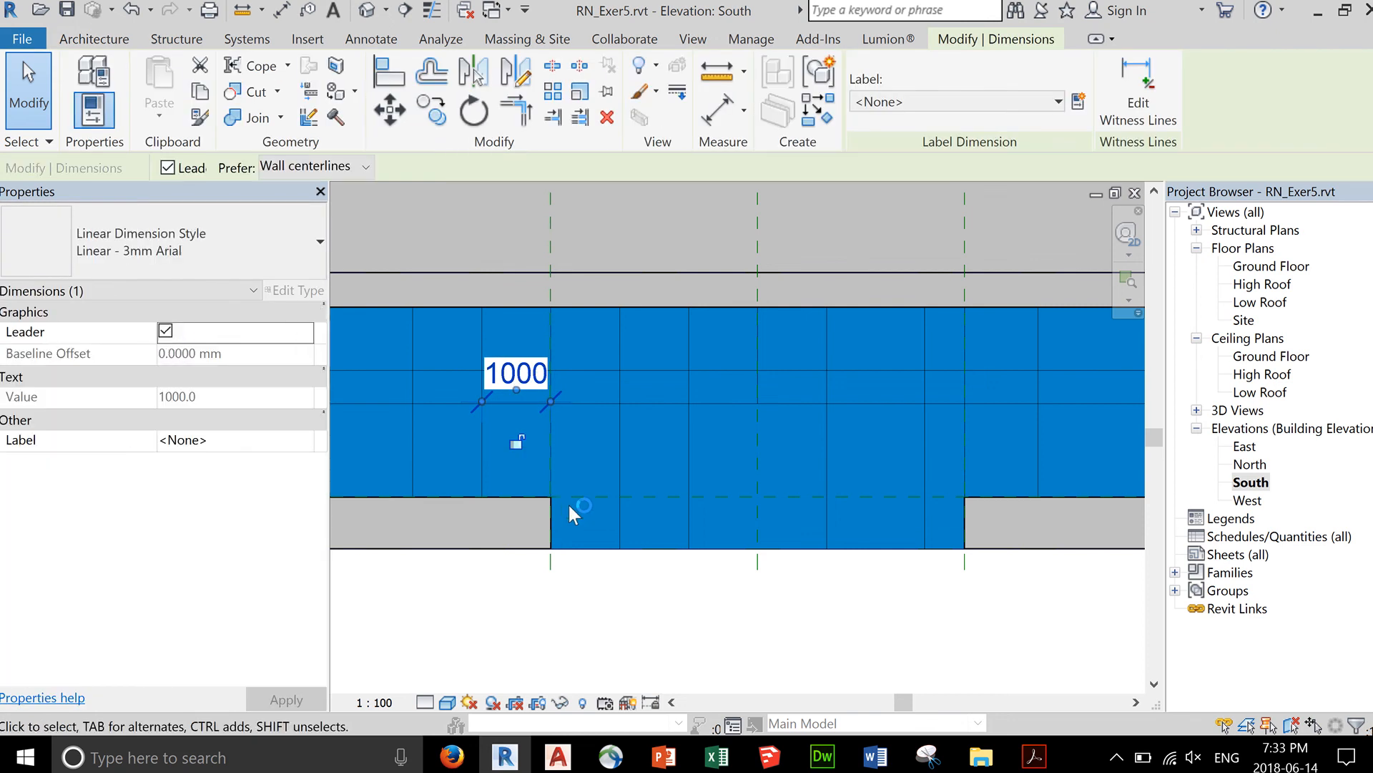
key("Delete")
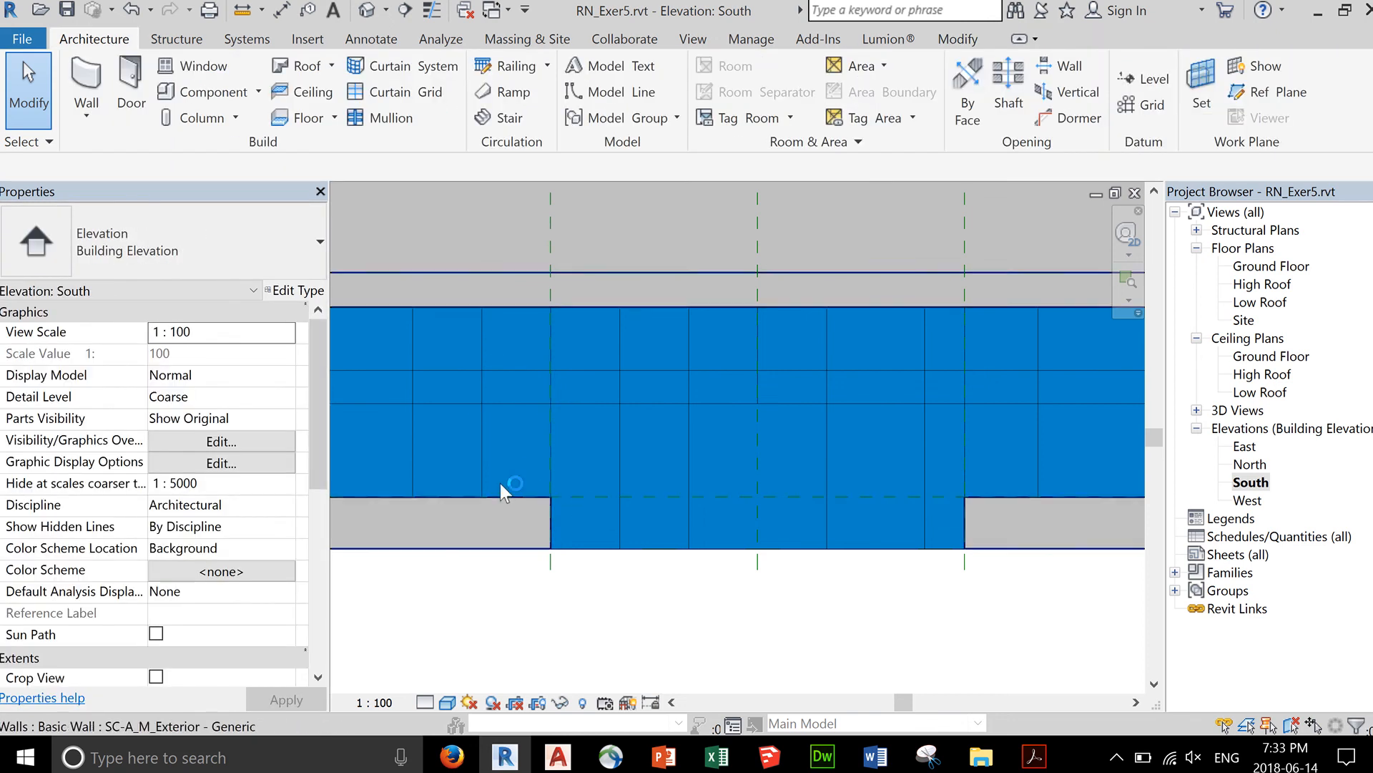
scroll(545, 492, "down", 2)
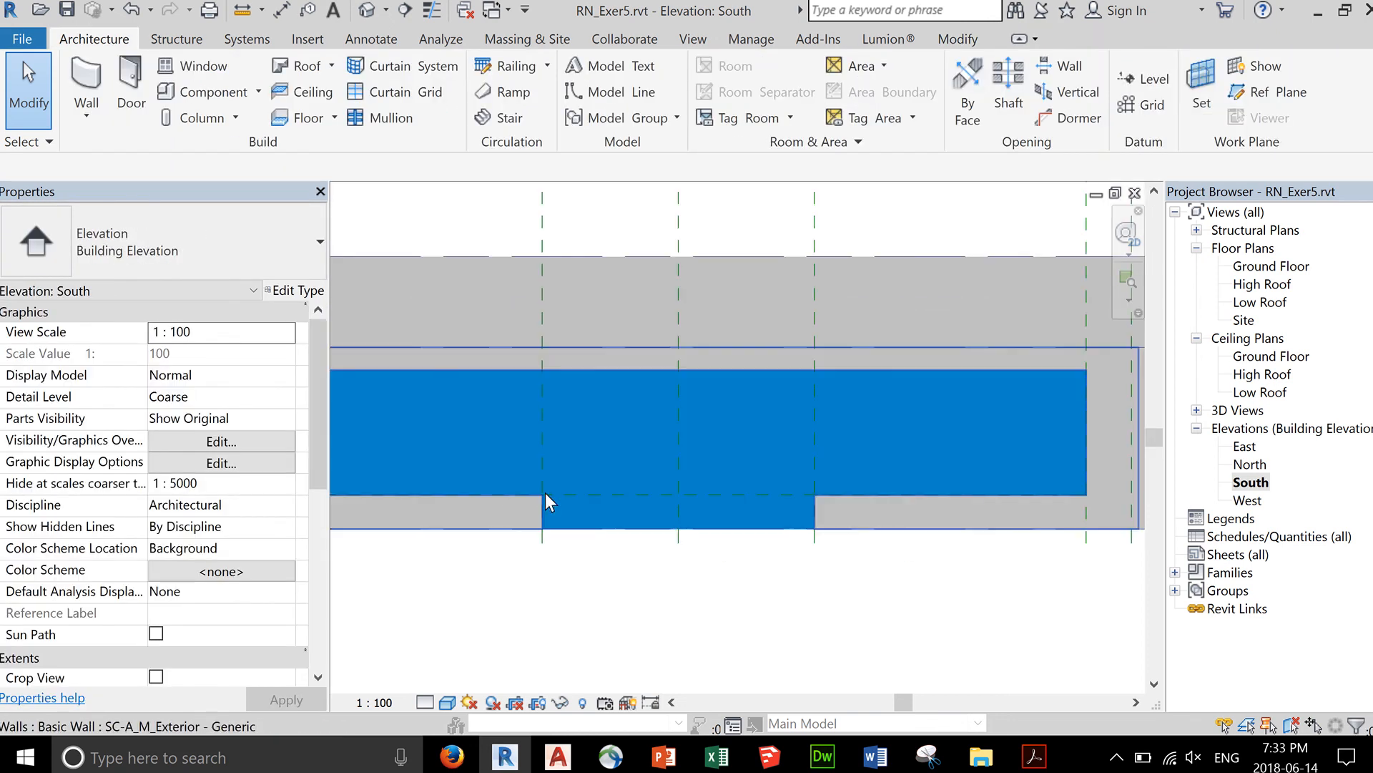
middle_click_drag(673, 559, 730, 558)
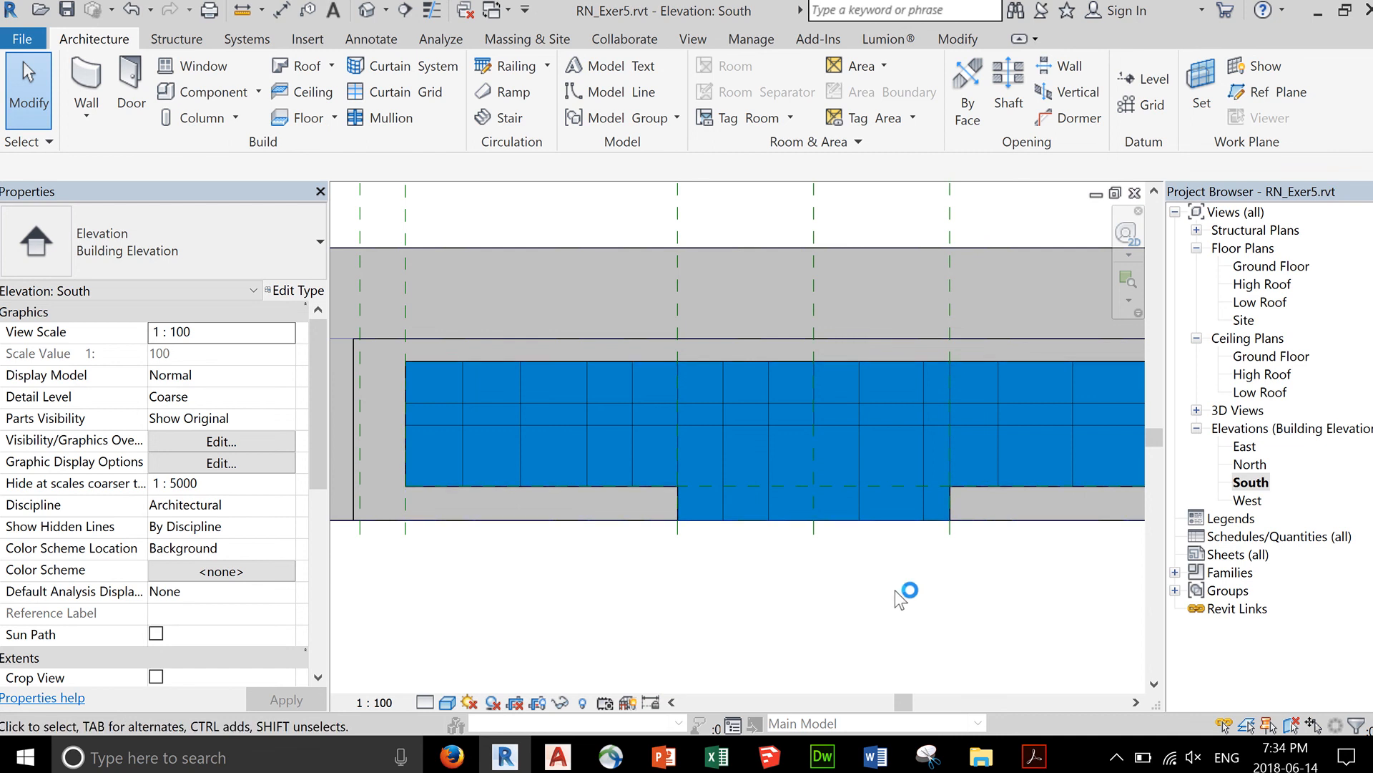
scroll(931, 588, "down", 1)
middle_click_drag(942, 593, 819, 566)
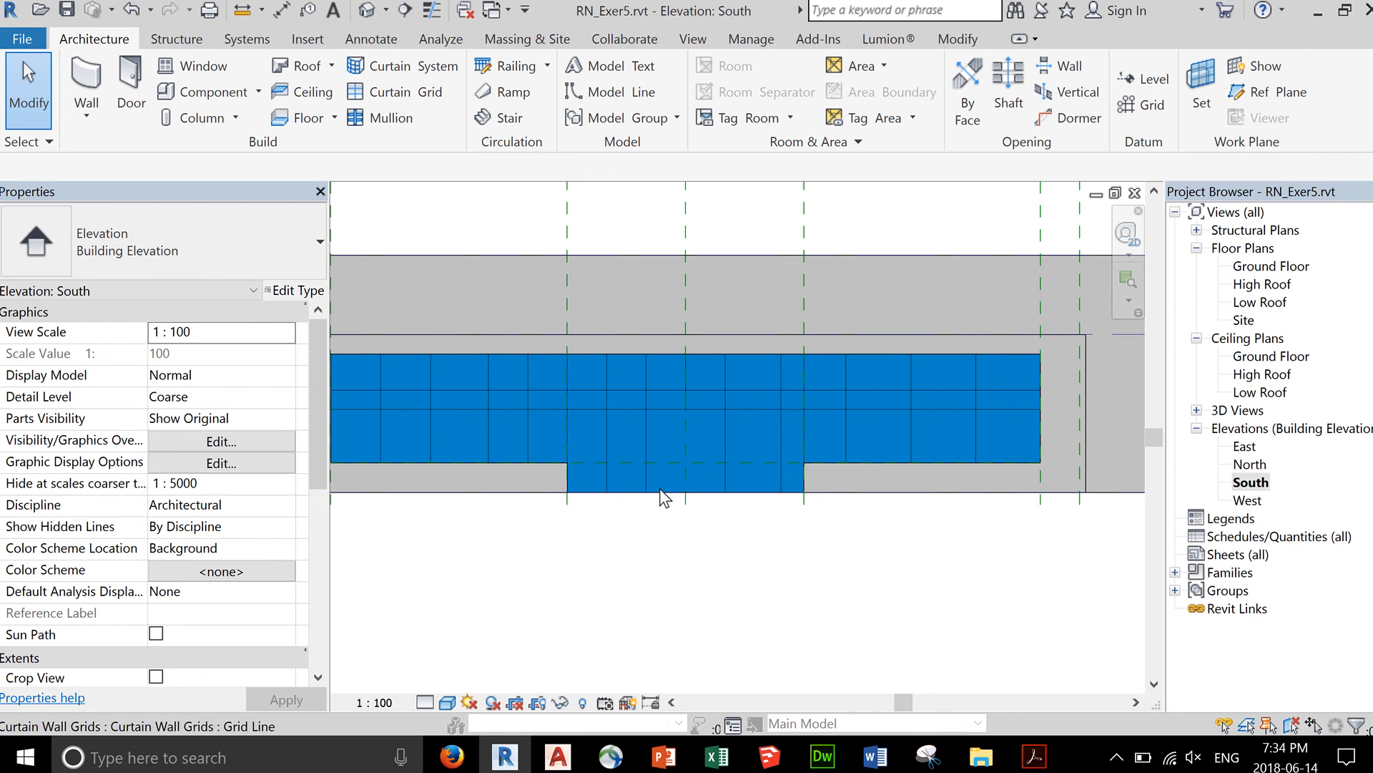
scroll(659, 488, "down", 1)
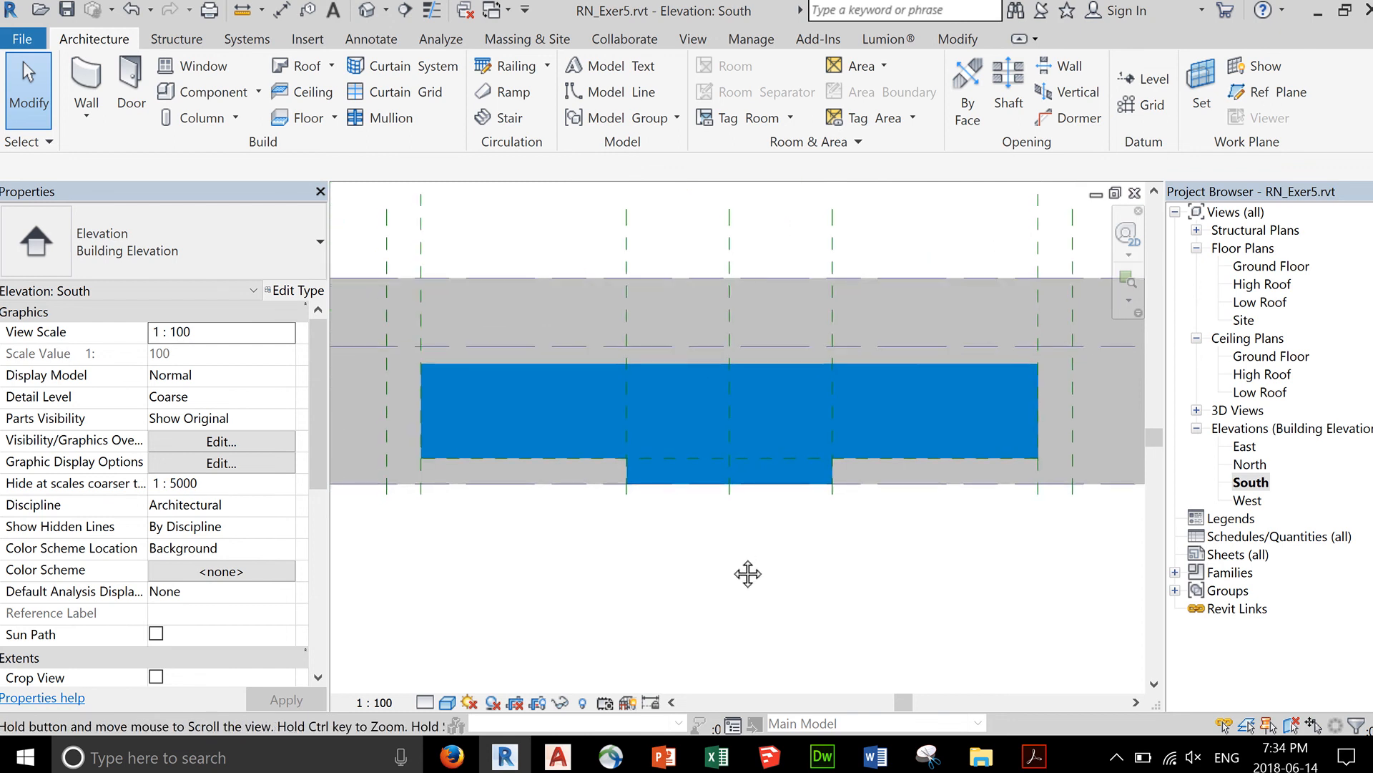